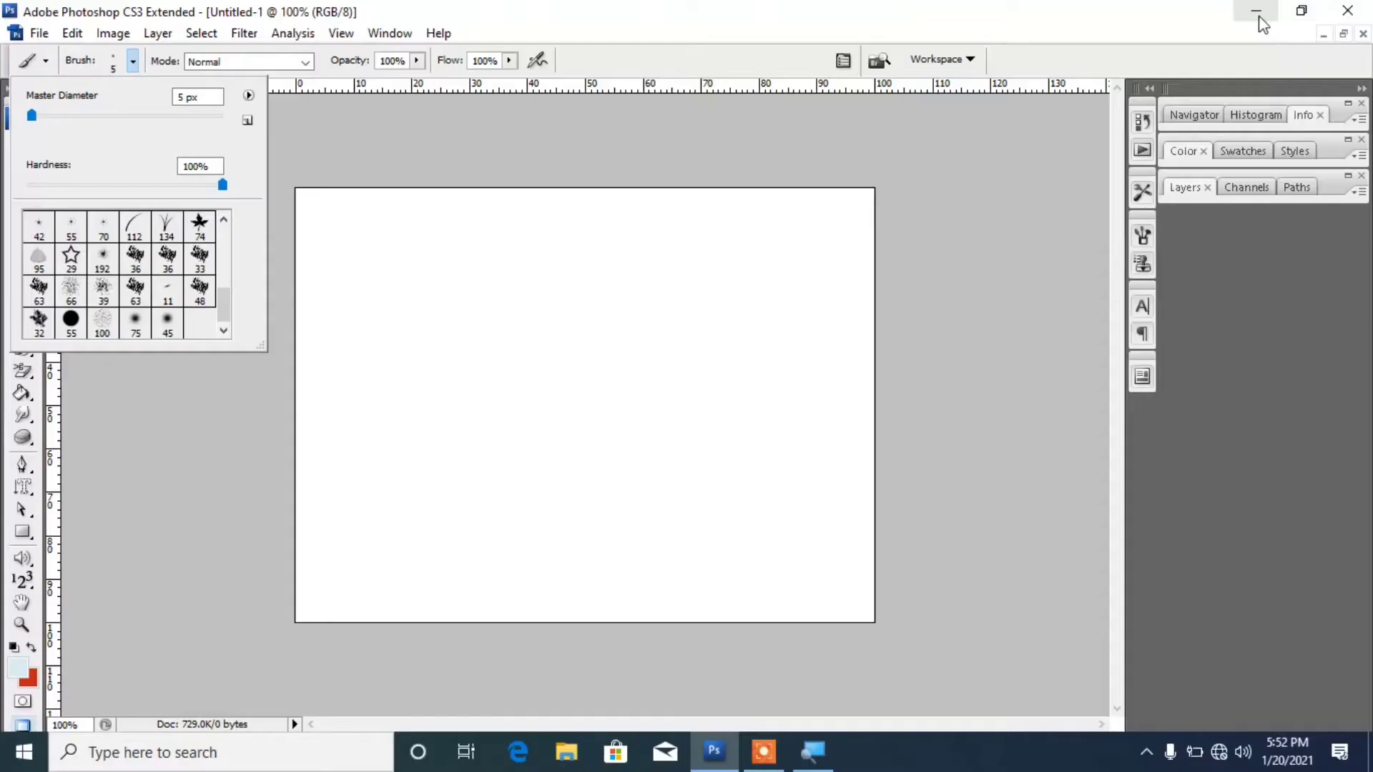
Switch to File Explorer and open the new brushes folder under D:\my plan\My Project 3\Brushes, looking through its archives
left_click(1257, 15)
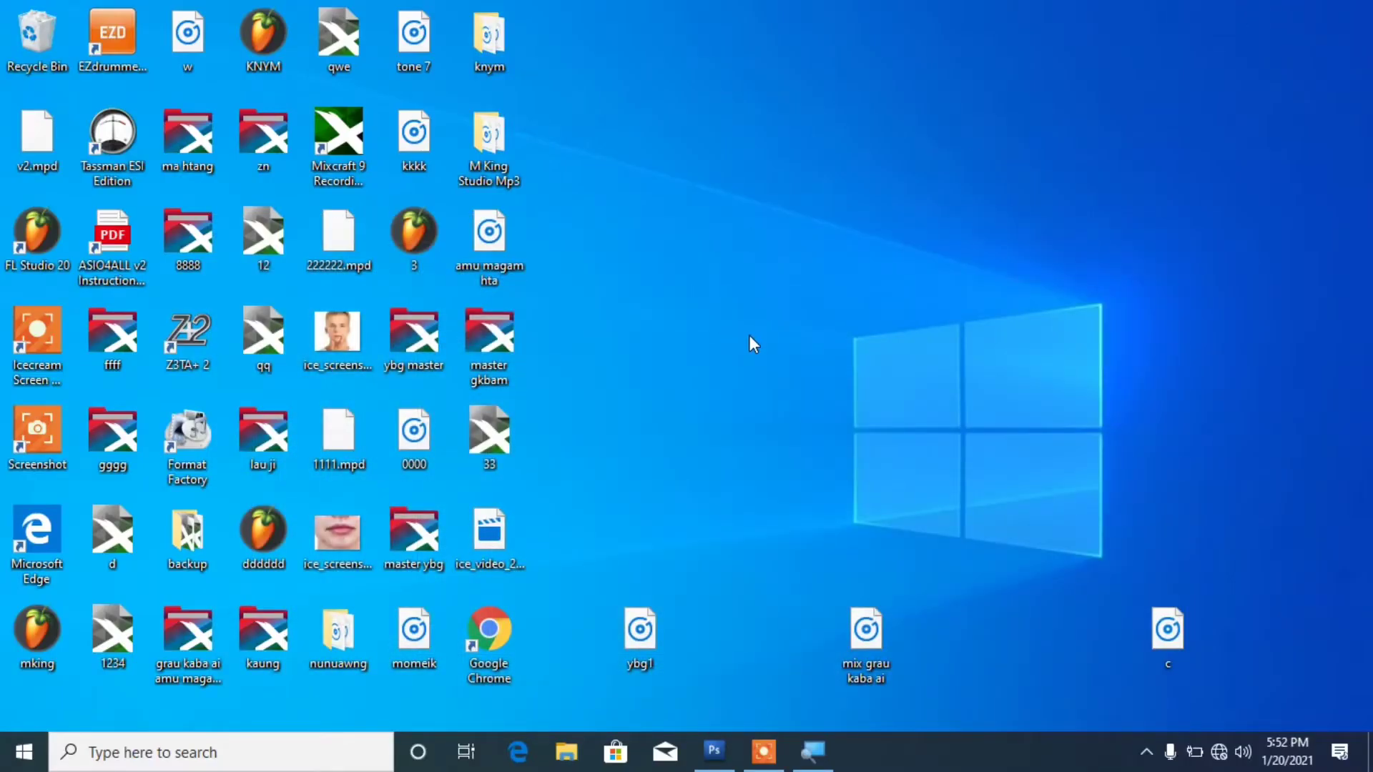
key("super+e")
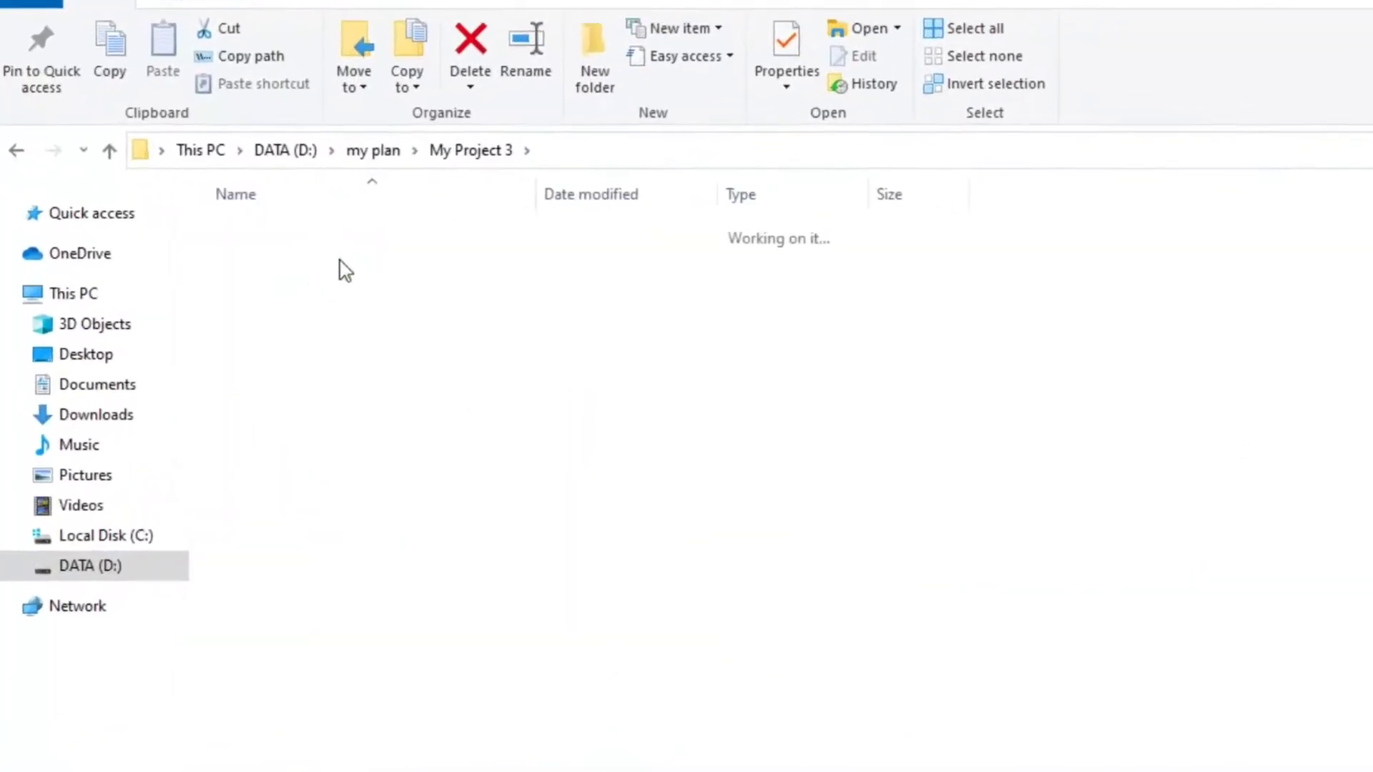
double_click(340, 263)
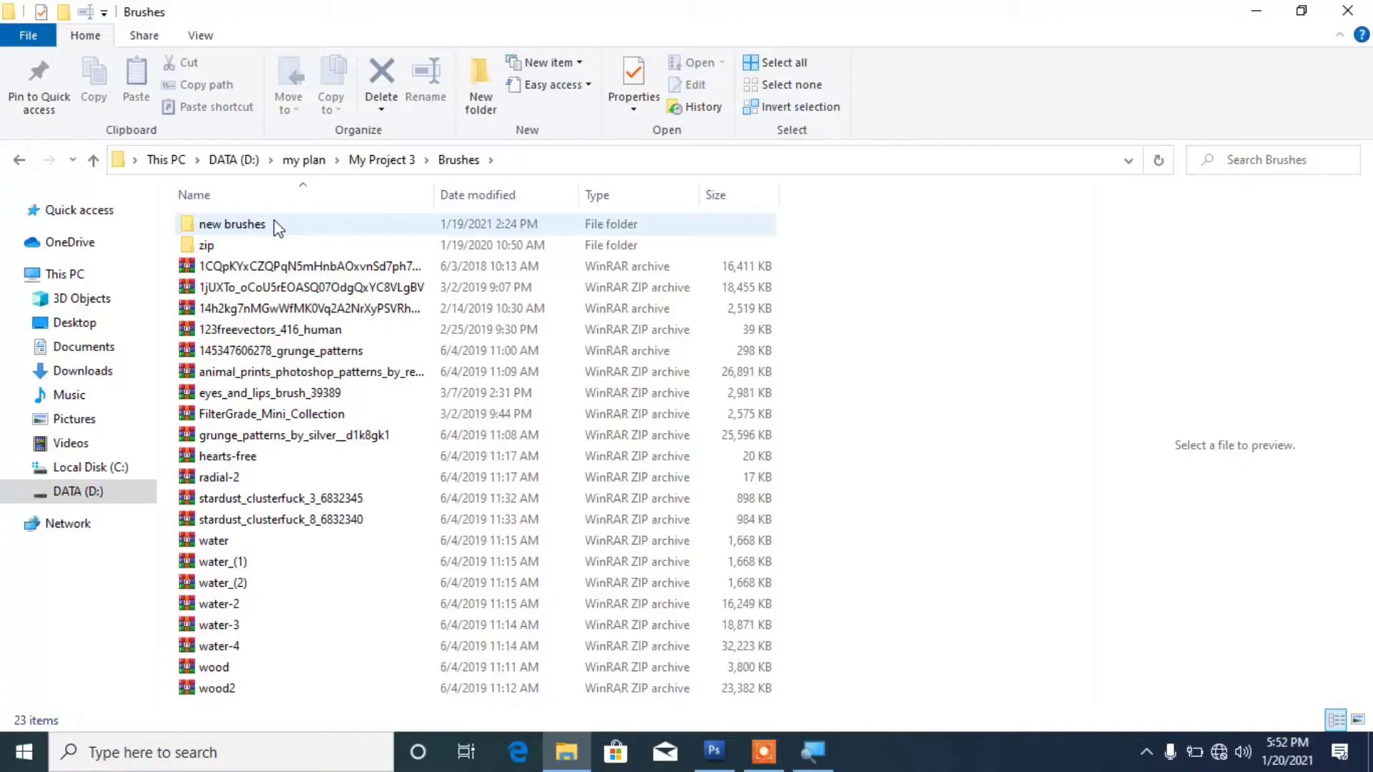
double_click(278, 226)
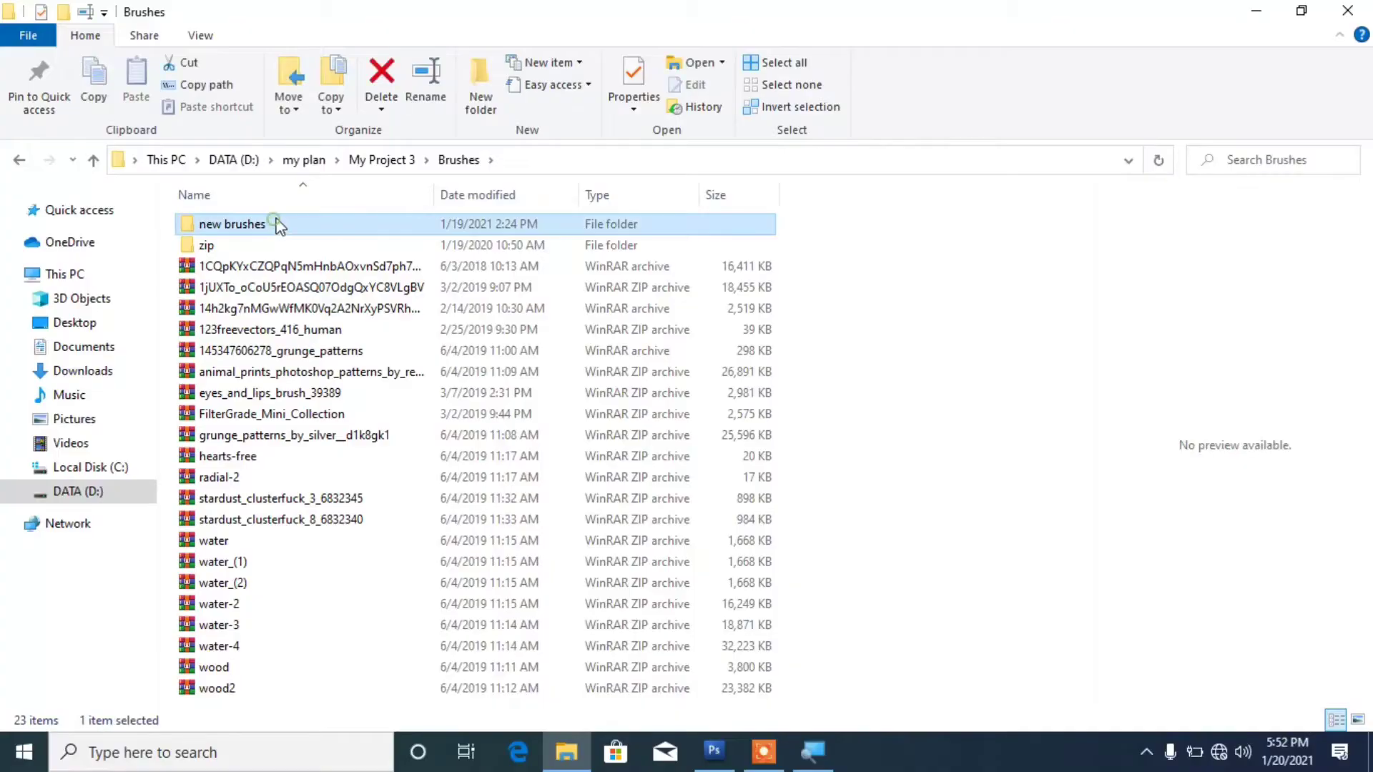
scroll(849, 358, "down", 1)
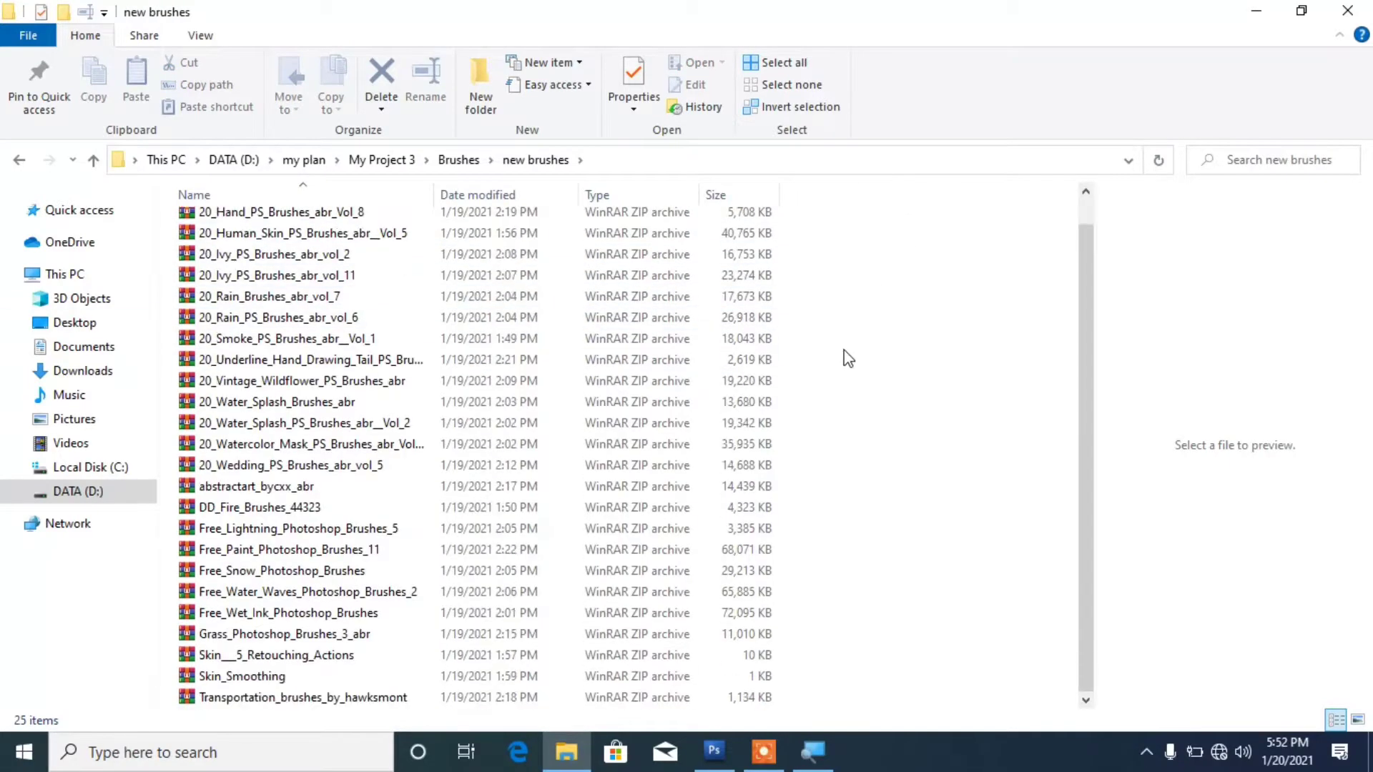
scroll(848, 359, "up", 1)
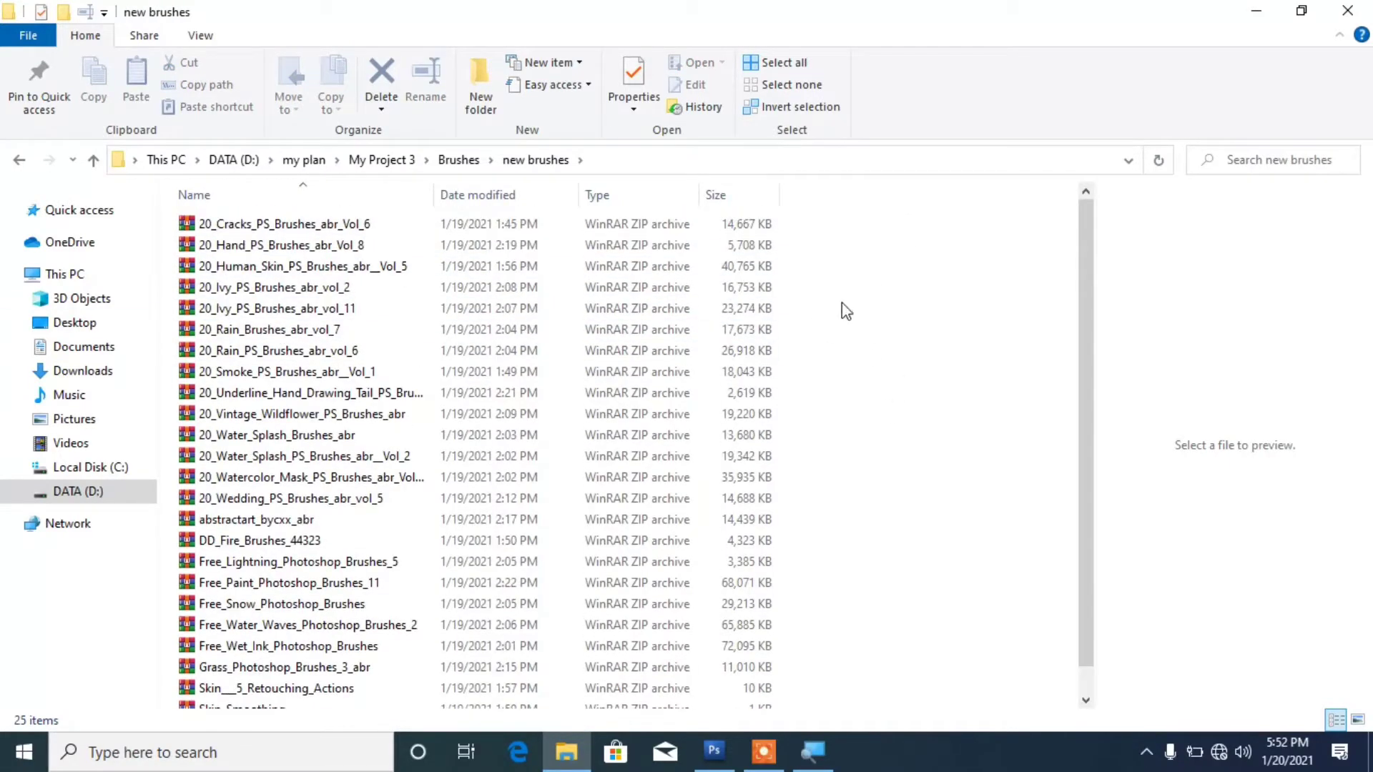
Extract all the ZIP archives in the new brushes folder directly into that same folder
key("ctrl+a")
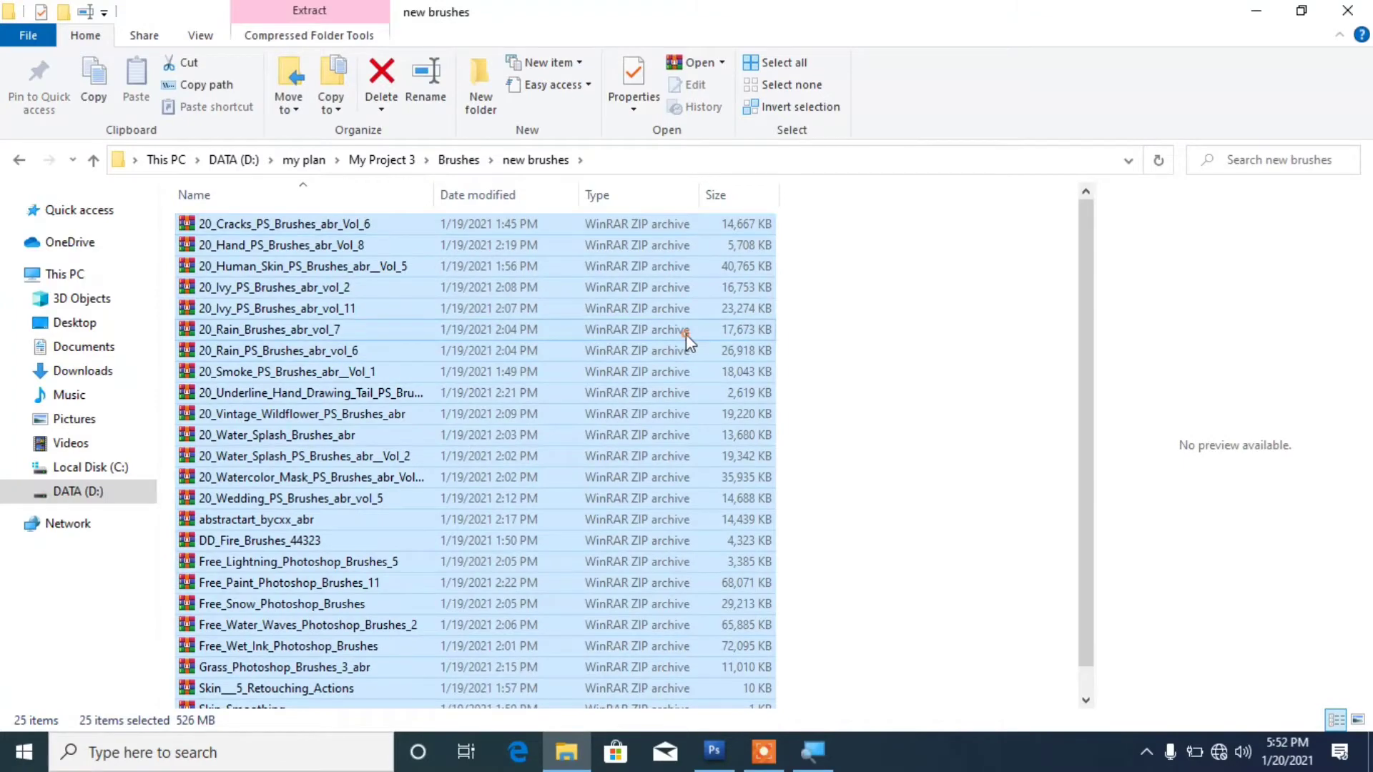
right_click(687, 333)
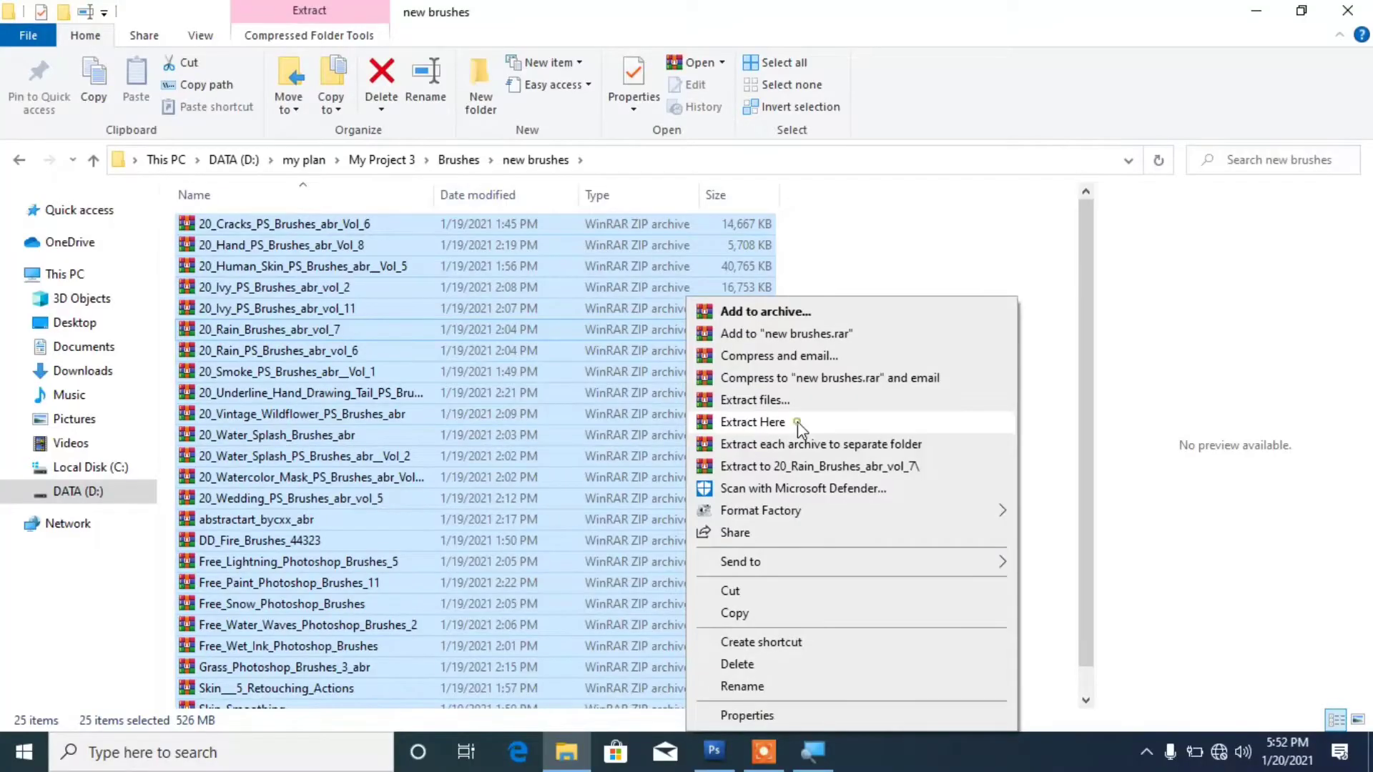
left_click(799, 427)
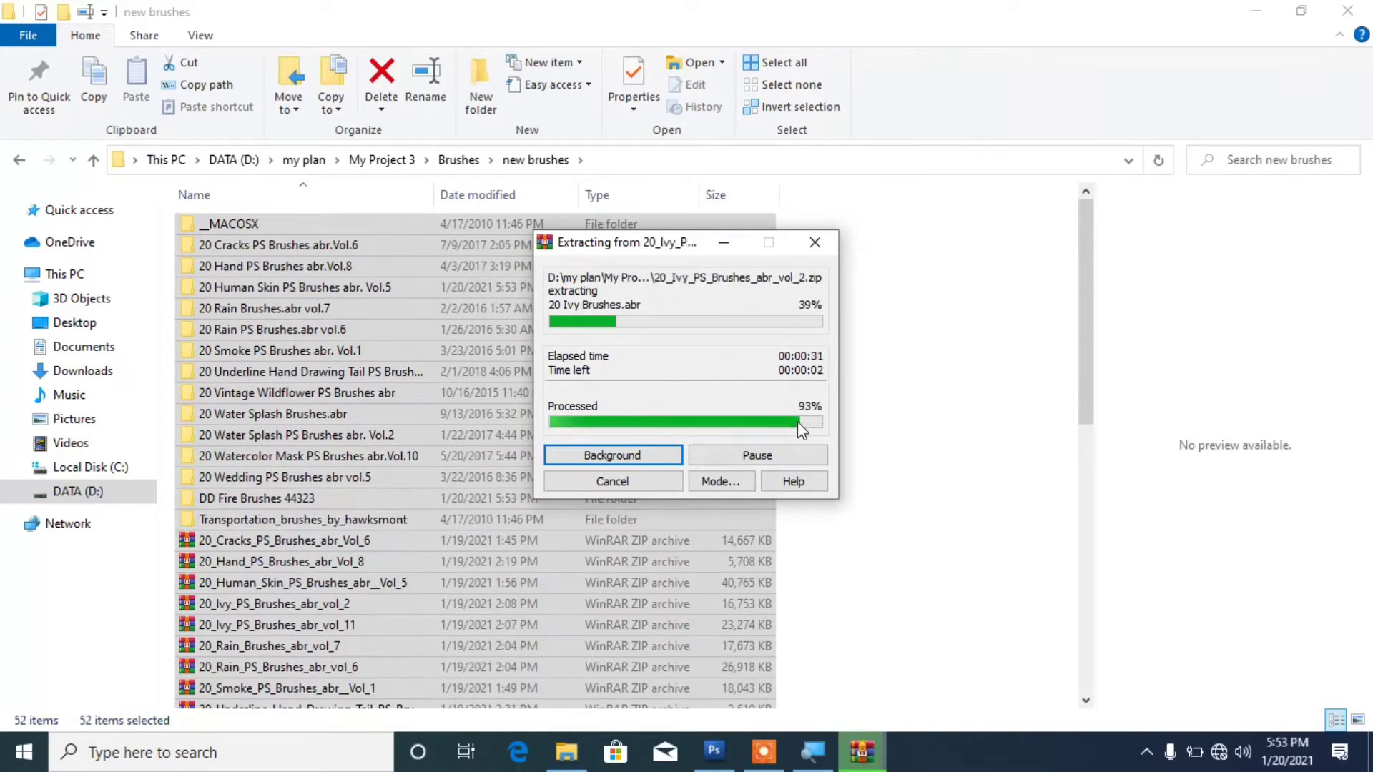
left_click(949, 379)
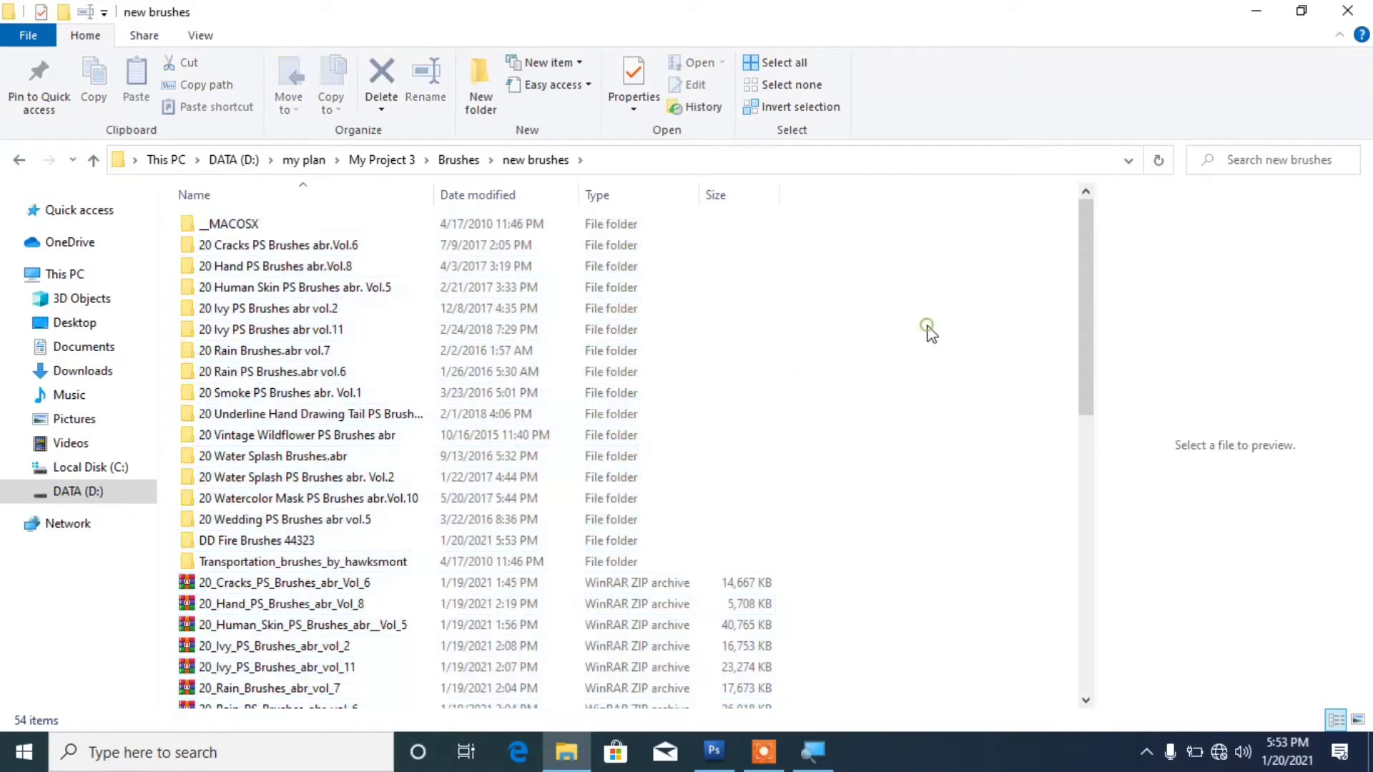
Create a new folder named 1 inside the new brushes folder
right_click(869, 327)
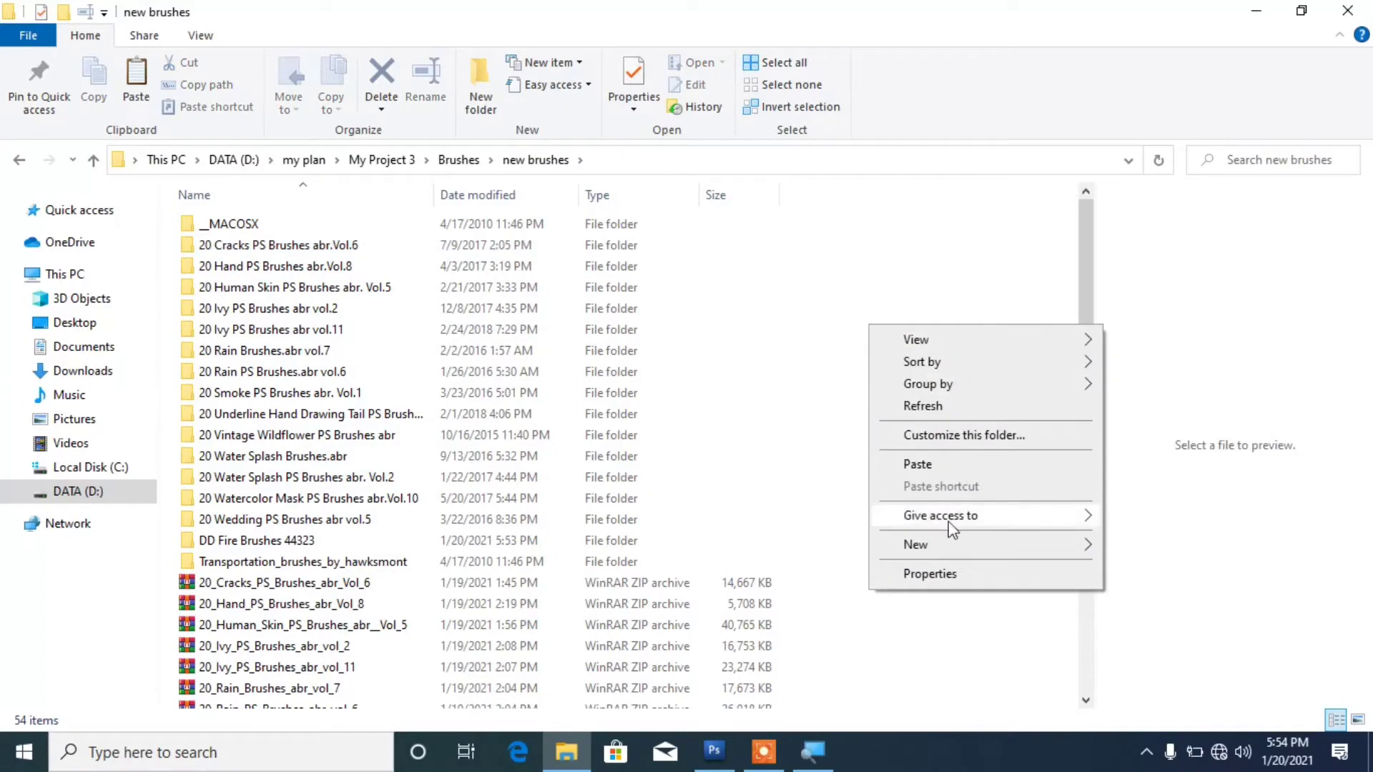
mouse_move(955, 546)
left_click(698, 316)
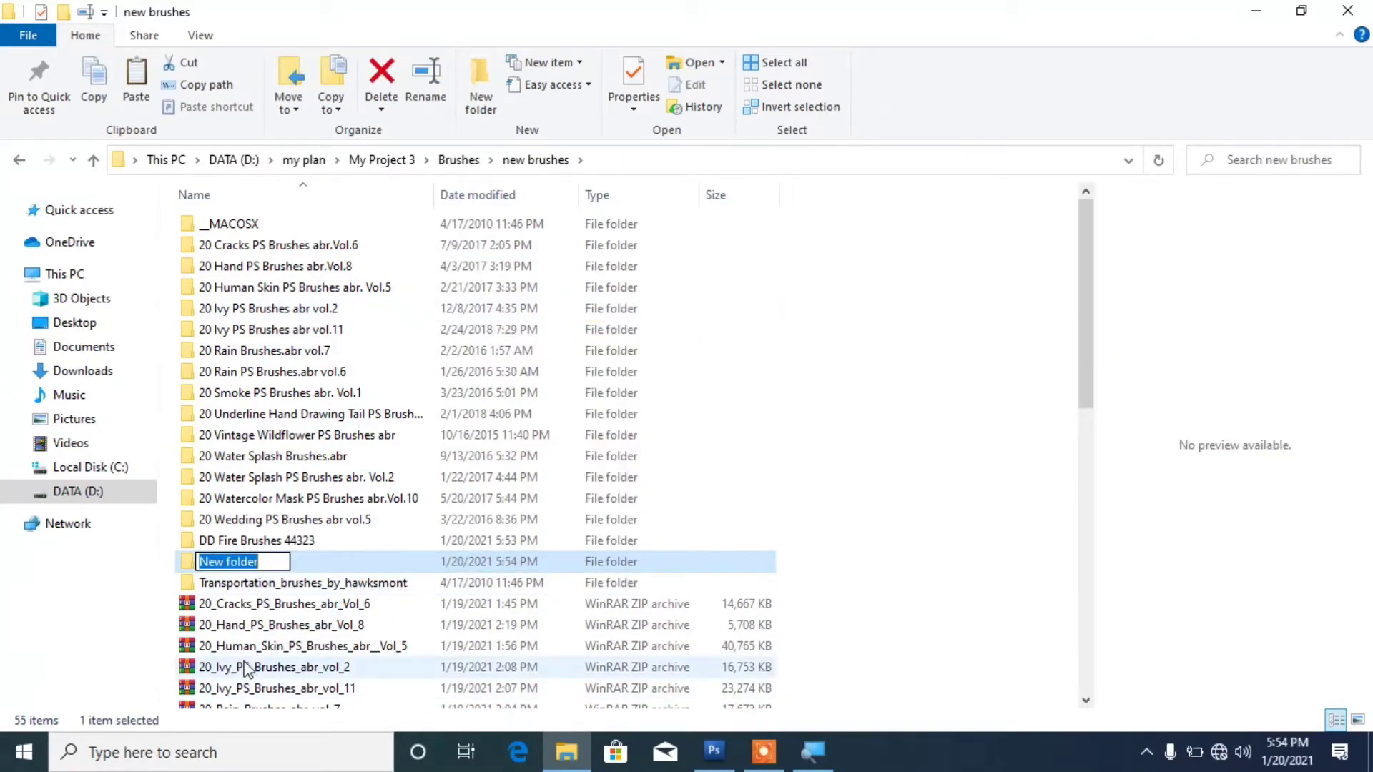
type("1")
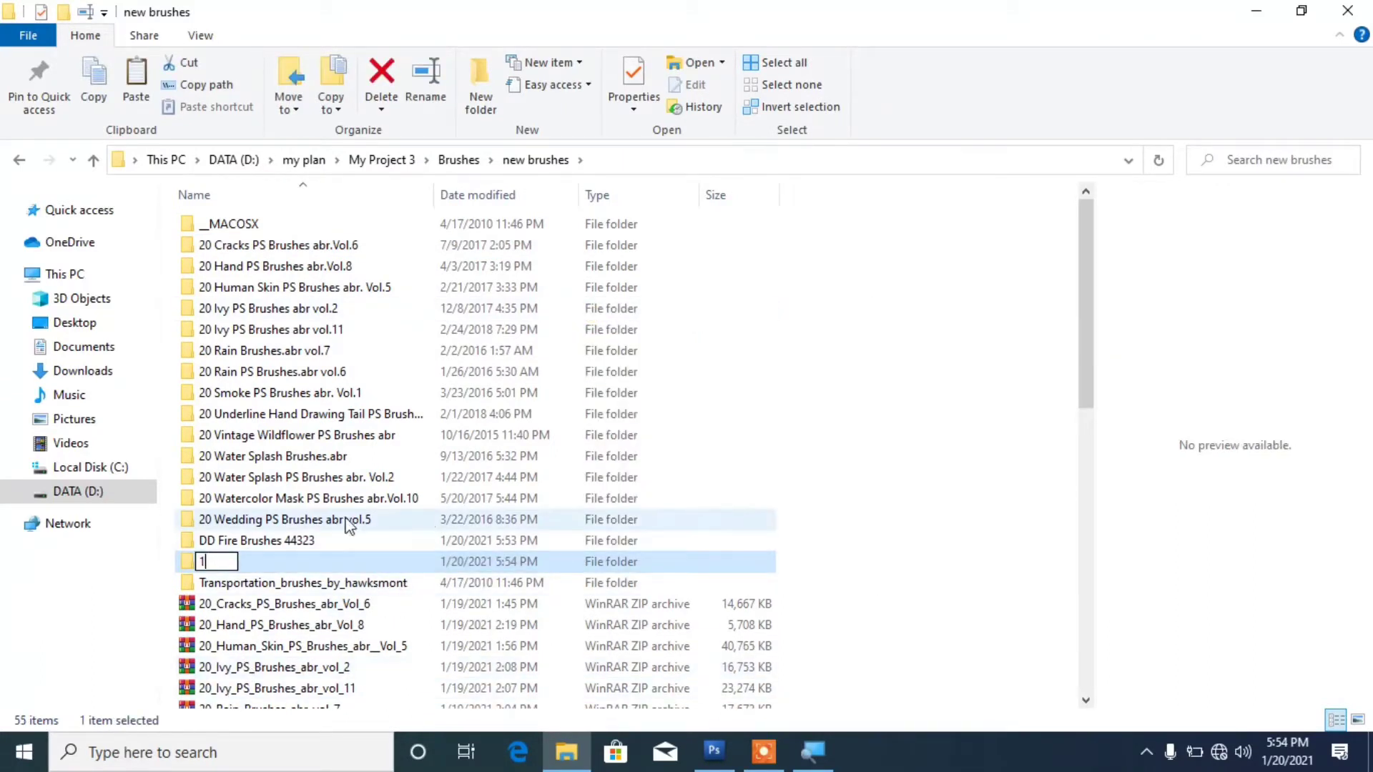
key("Return")
Move all brush files from folder 1 into the 20 Human Skin PS Brushes abr. Vol.5 folder
double_click(366, 565)
key("ctrl+a")
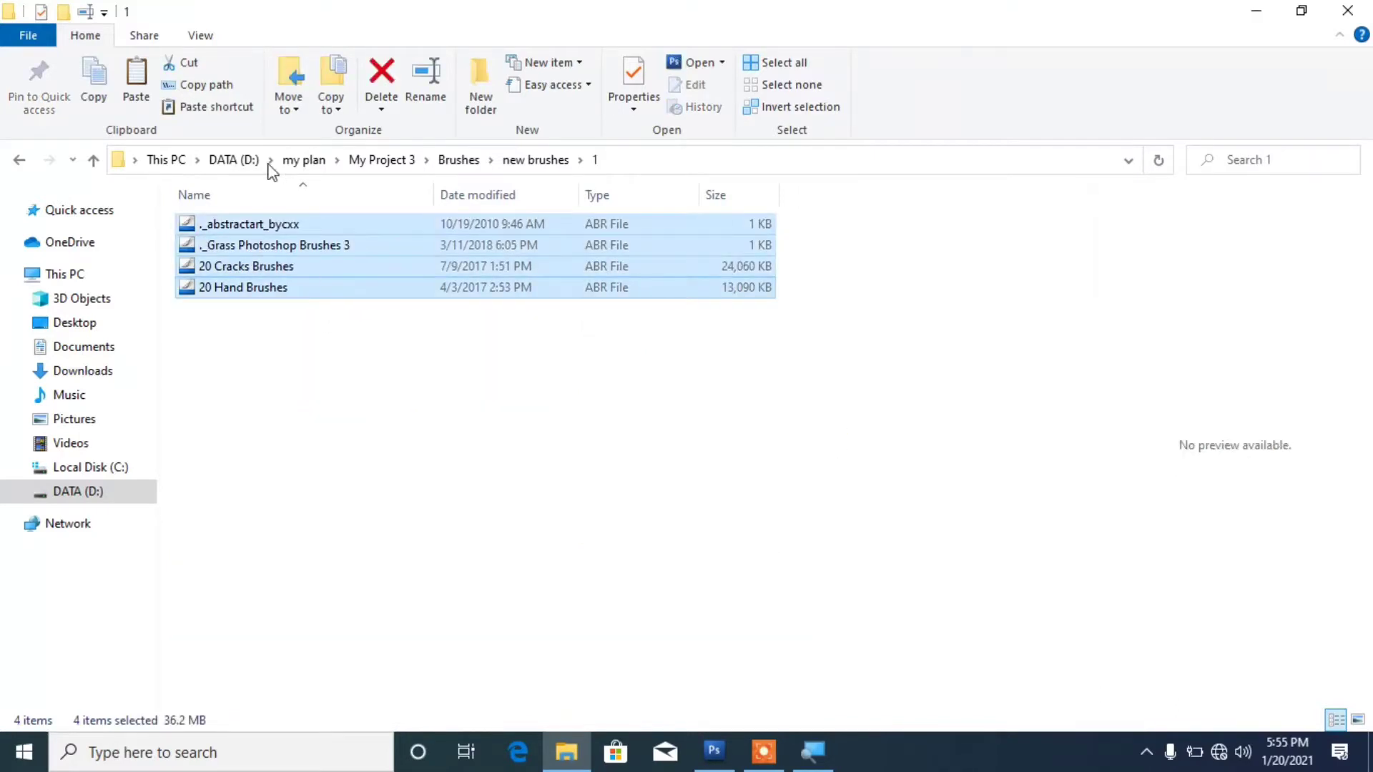
left_click(188, 65)
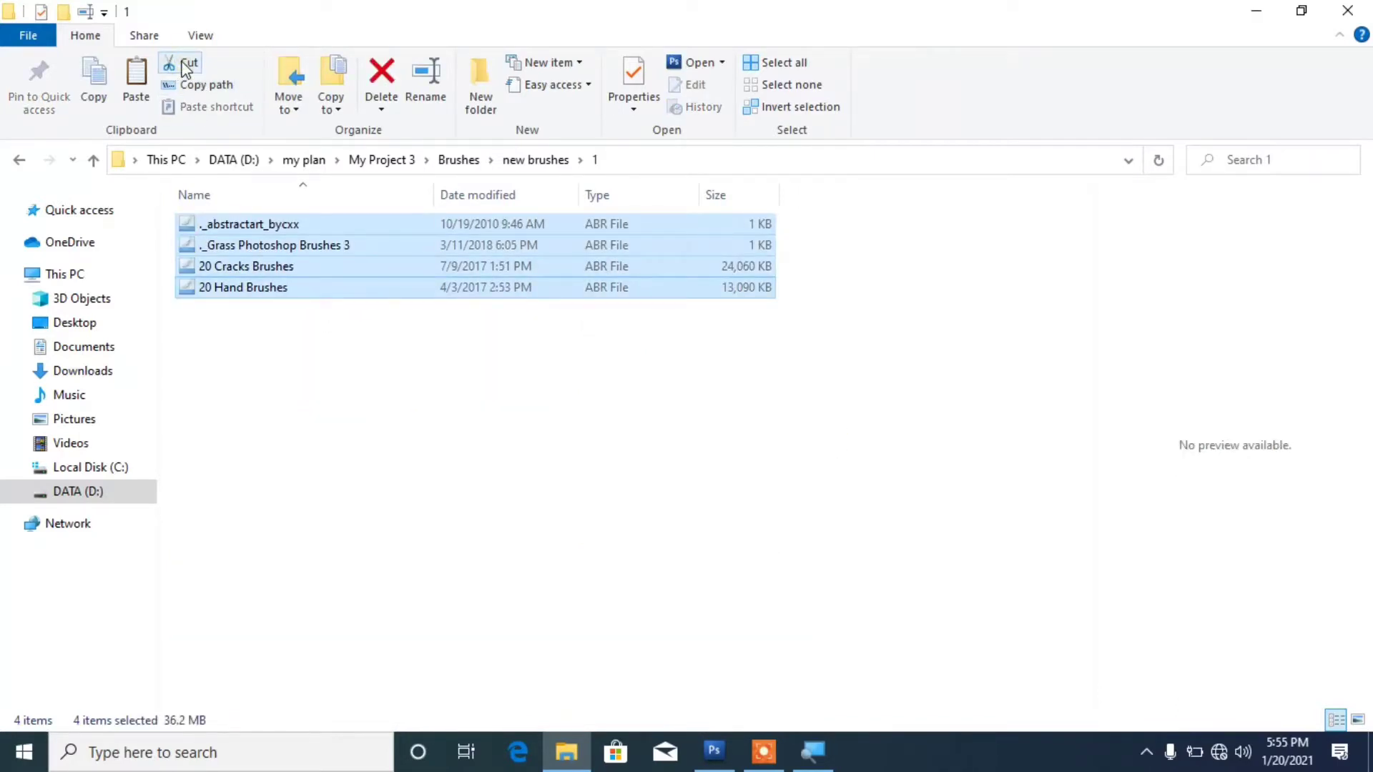
left_click(93, 160)
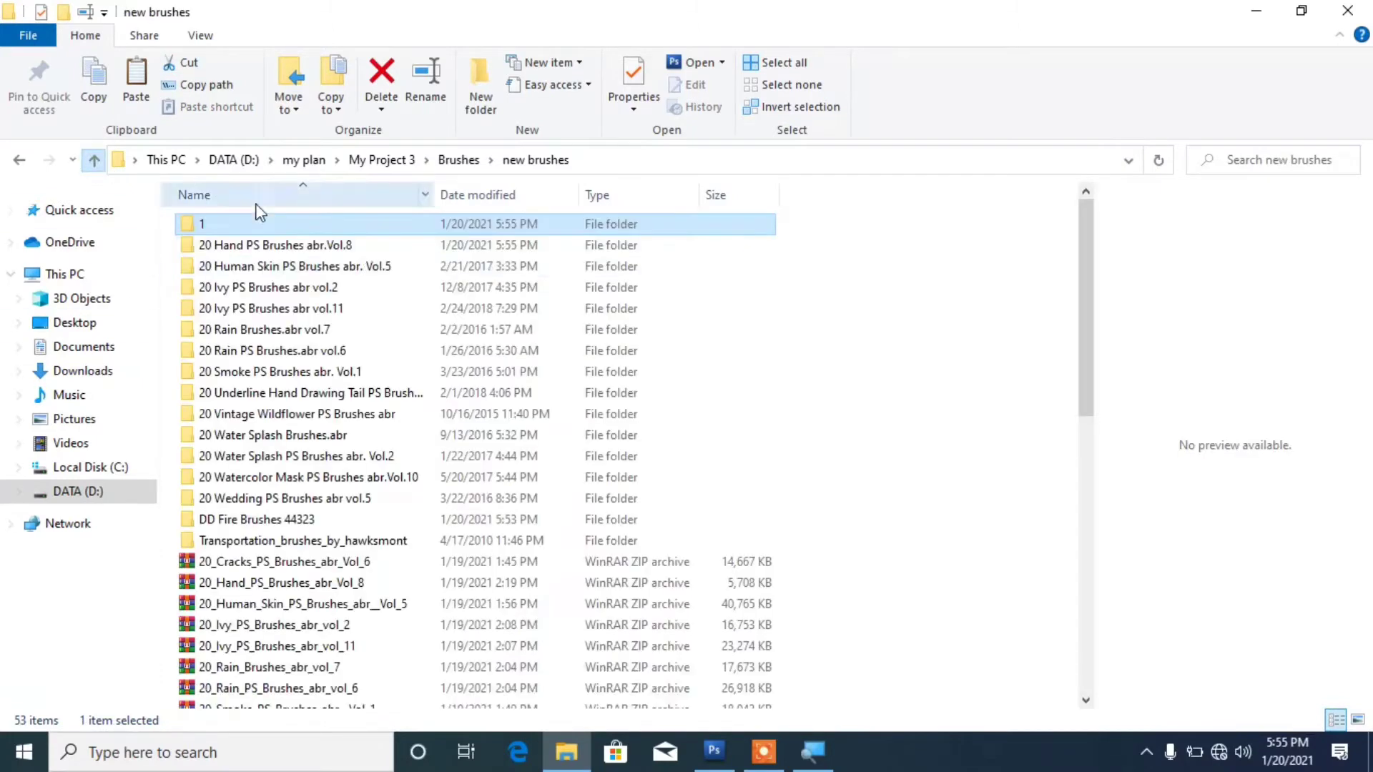
double_click(315, 268)
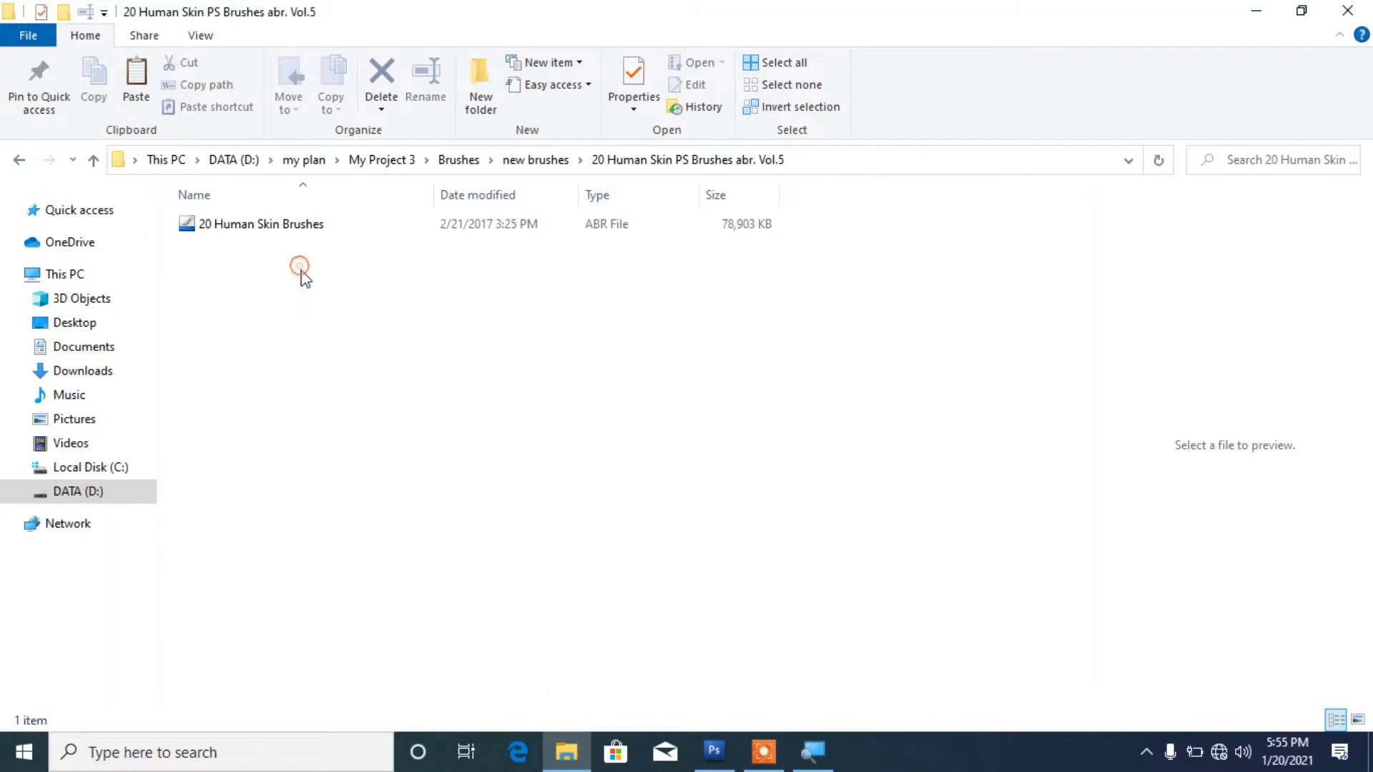
right_click(300, 268)
left_click(356, 404)
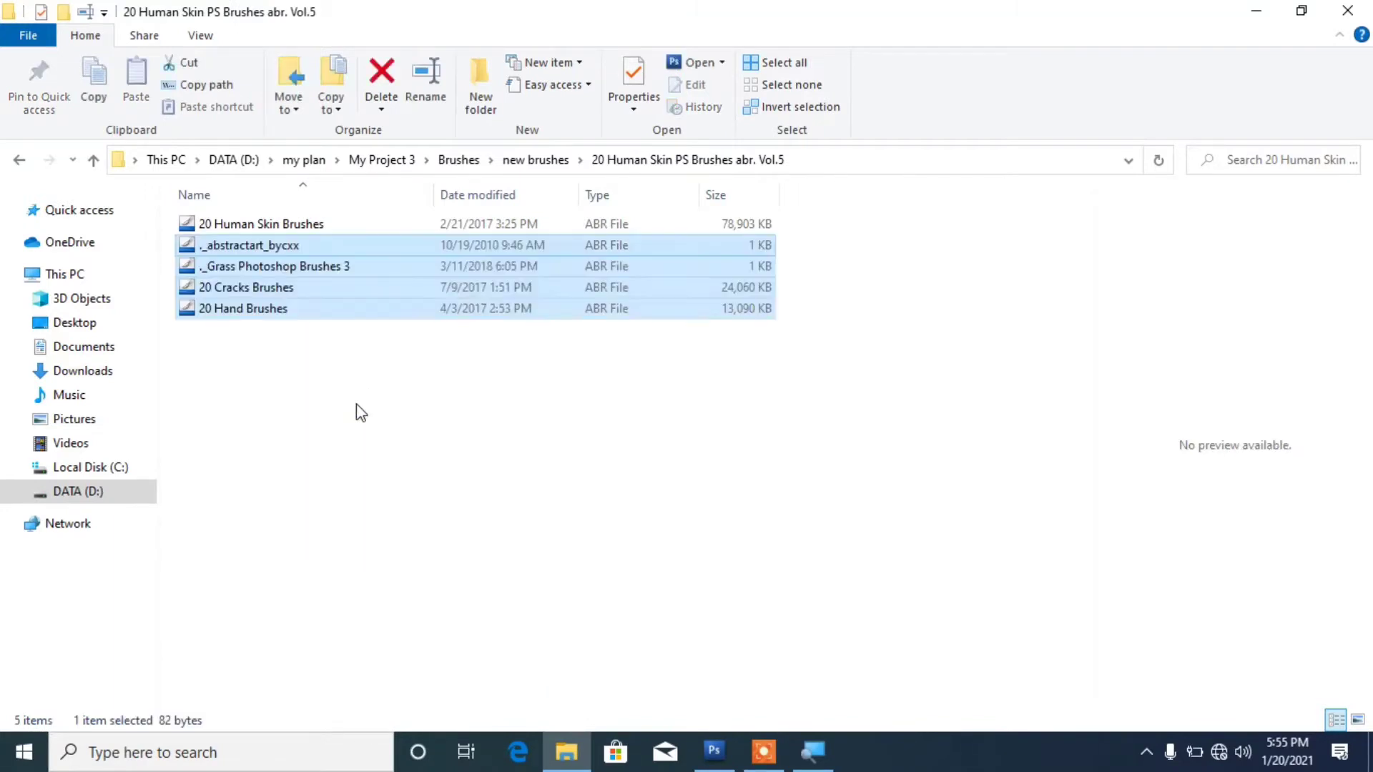
Move all brush files from the Human Skin folder into the 20 Ivy PS Brushes abr vol.2 folder
left_click(350, 392)
key("ctrl+a")
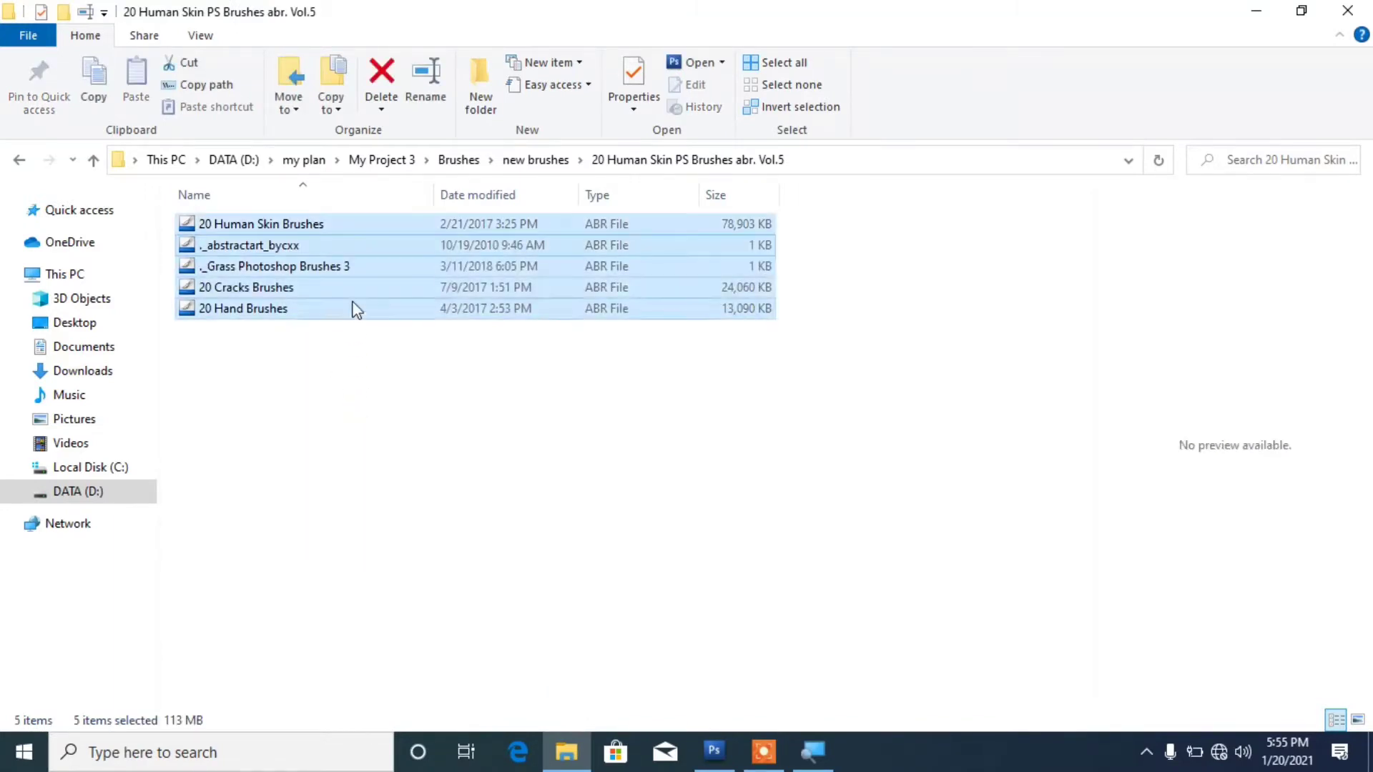
right_click(342, 264)
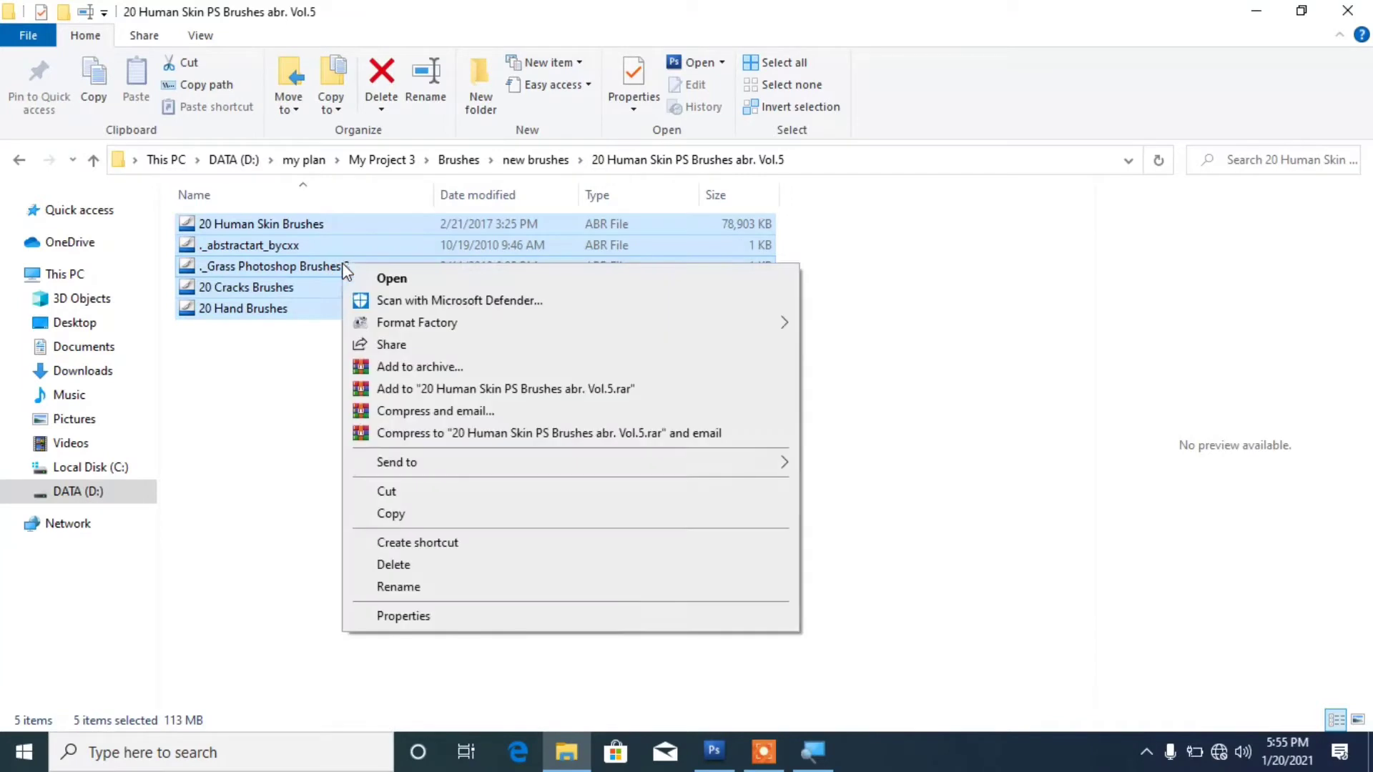
left_click(386, 491)
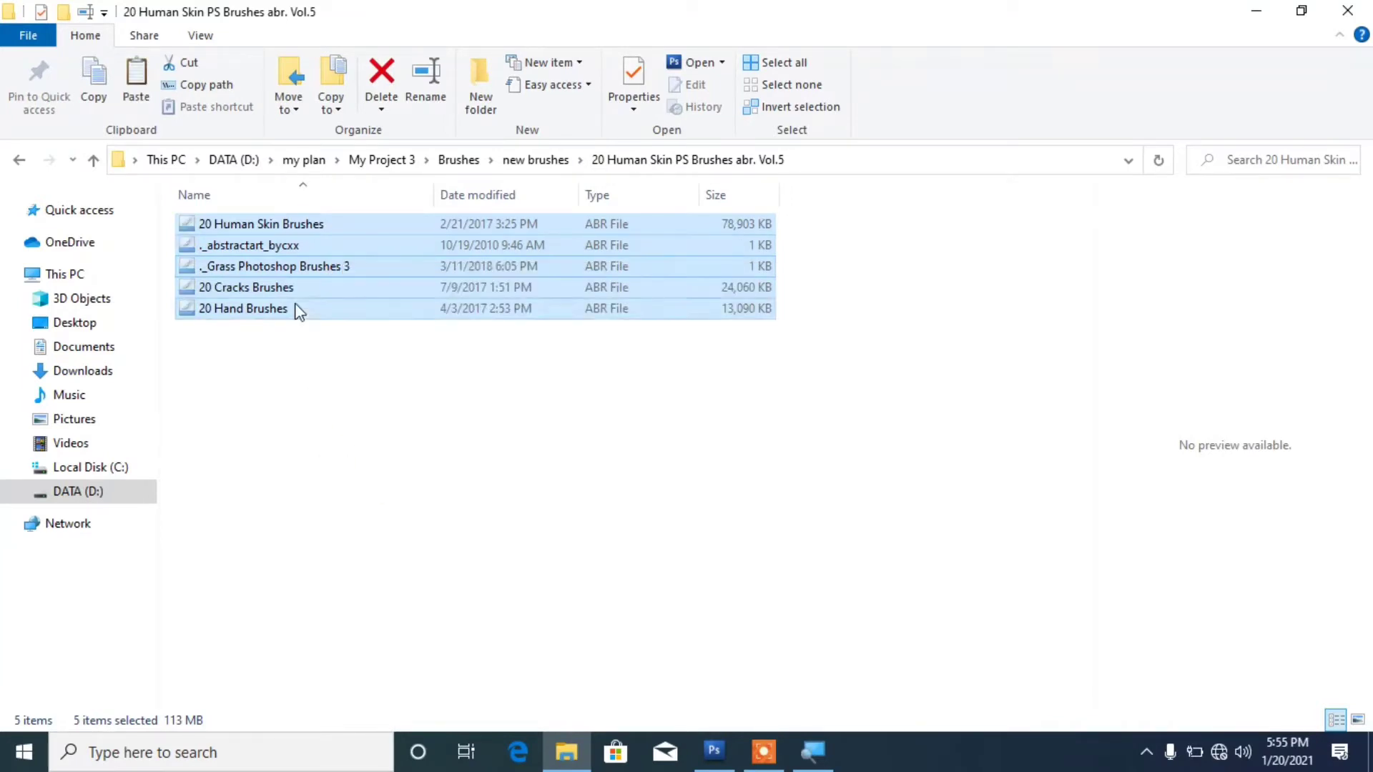
left_click(94, 160)
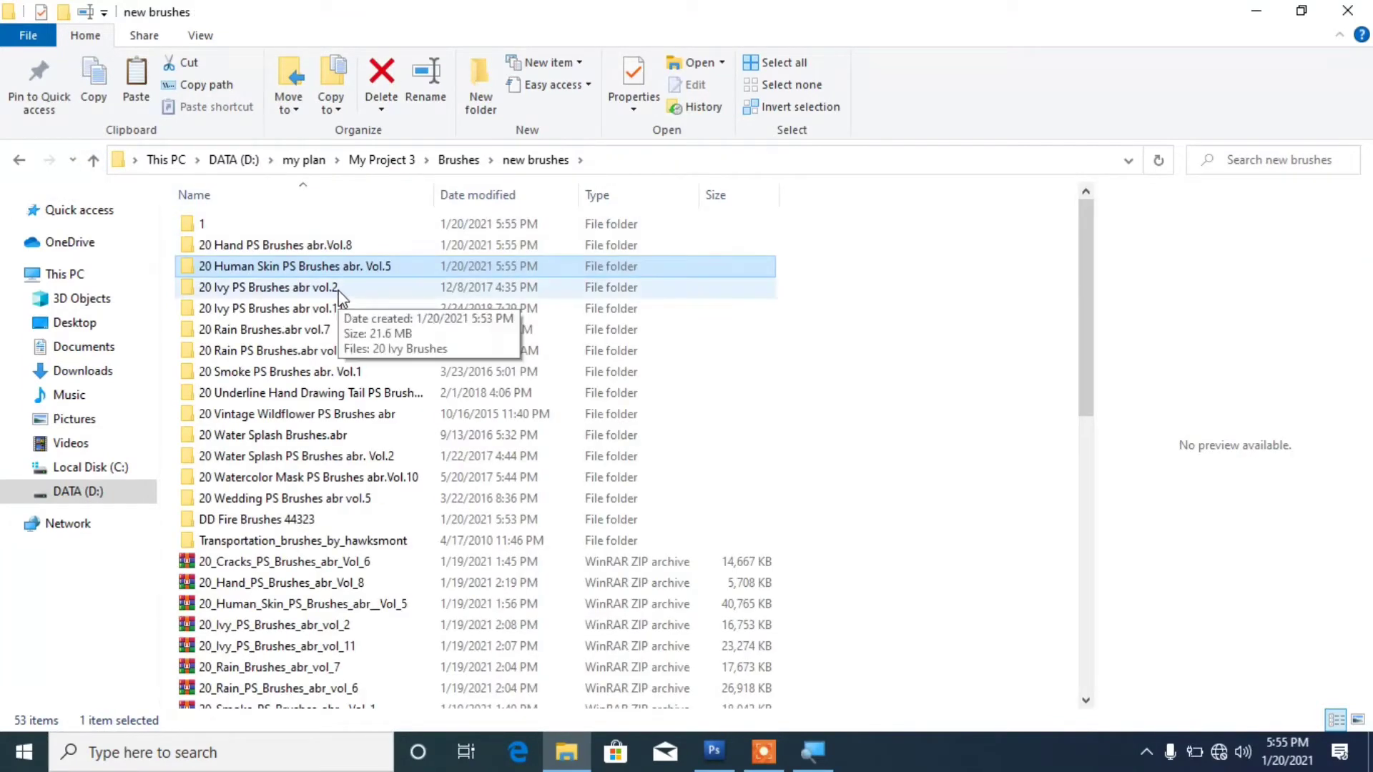
double_click(338, 292)
right_click(339, 301)
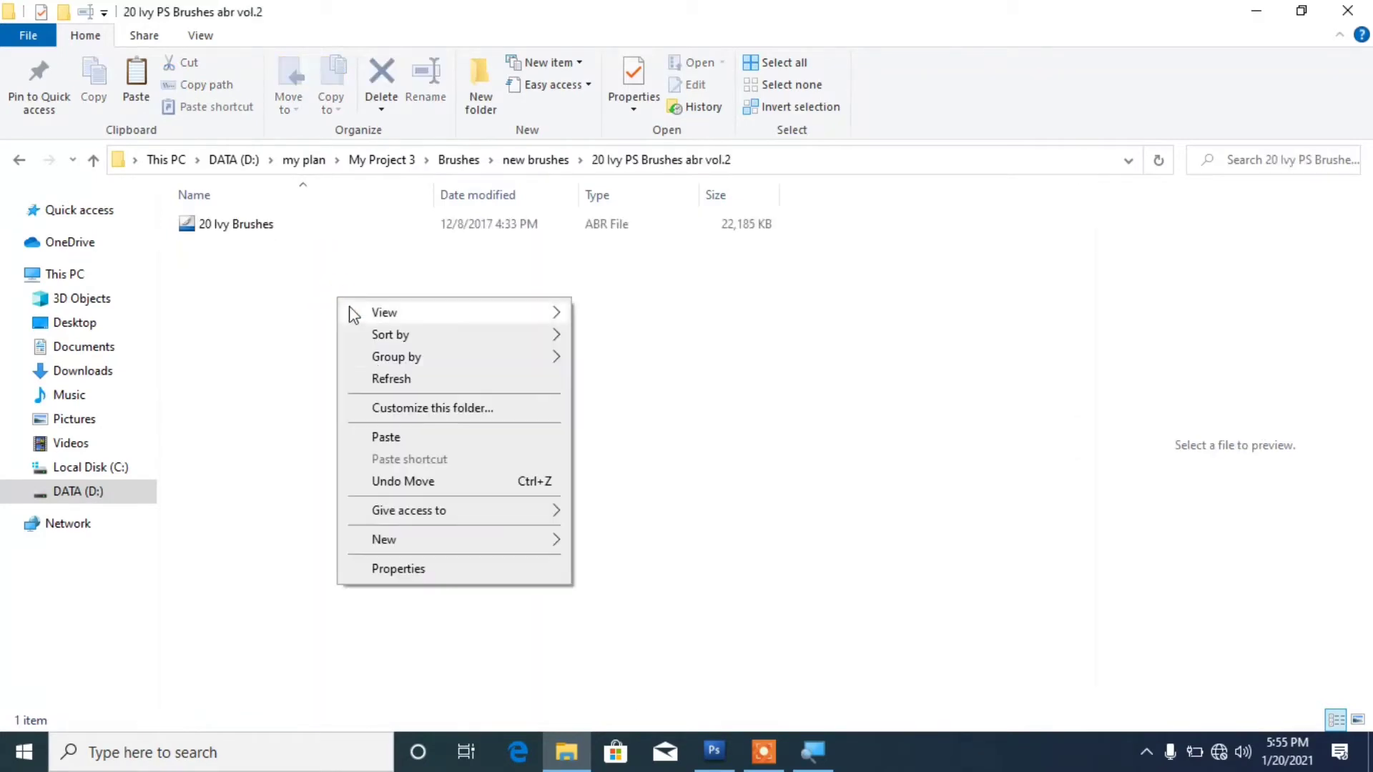
left_click(390, 436)
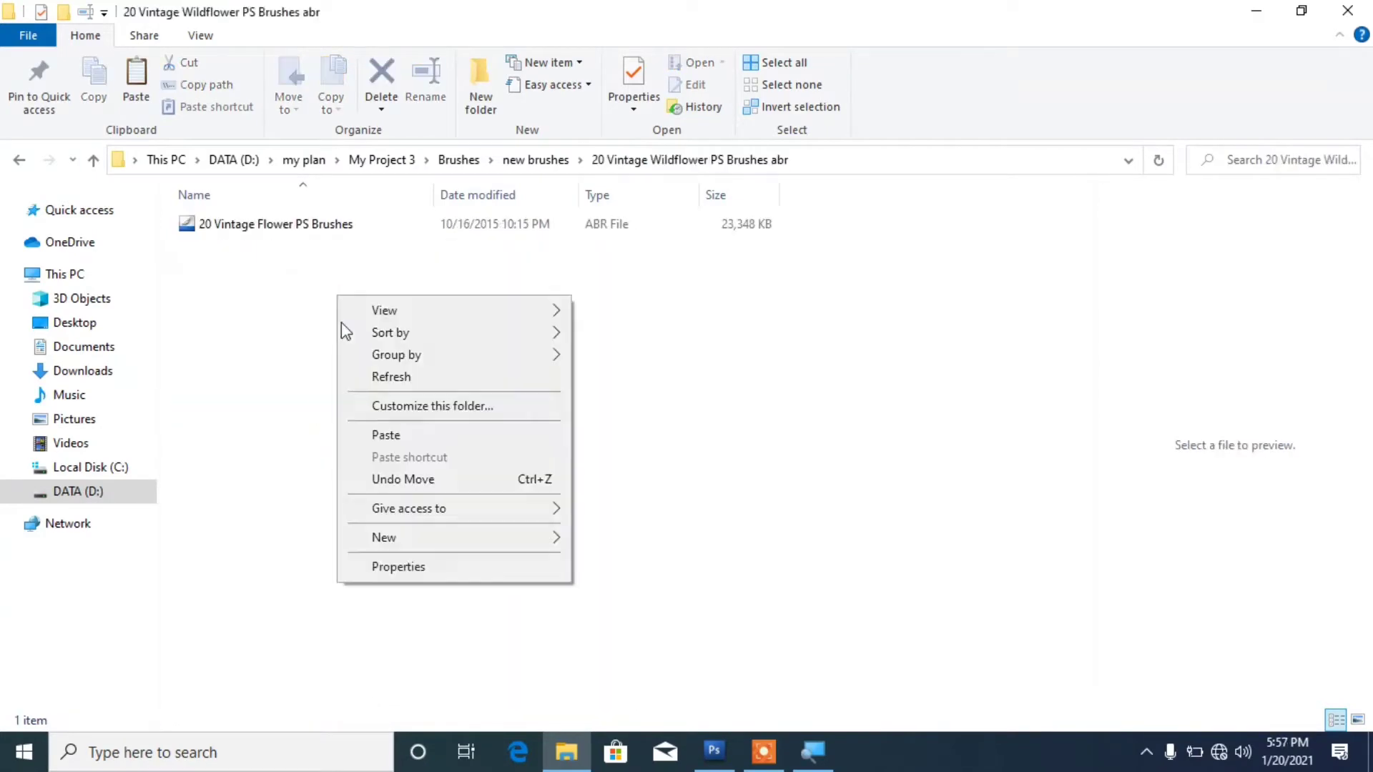
Paste the cut brush files into 20 Vintage Wildflower PS Brushes abr, and move everything there on to 20 Water Splash Brushes.abr
left_click(389, 432)
key("ctrl+a")
key("ctrl+x")
key("alt+Up")
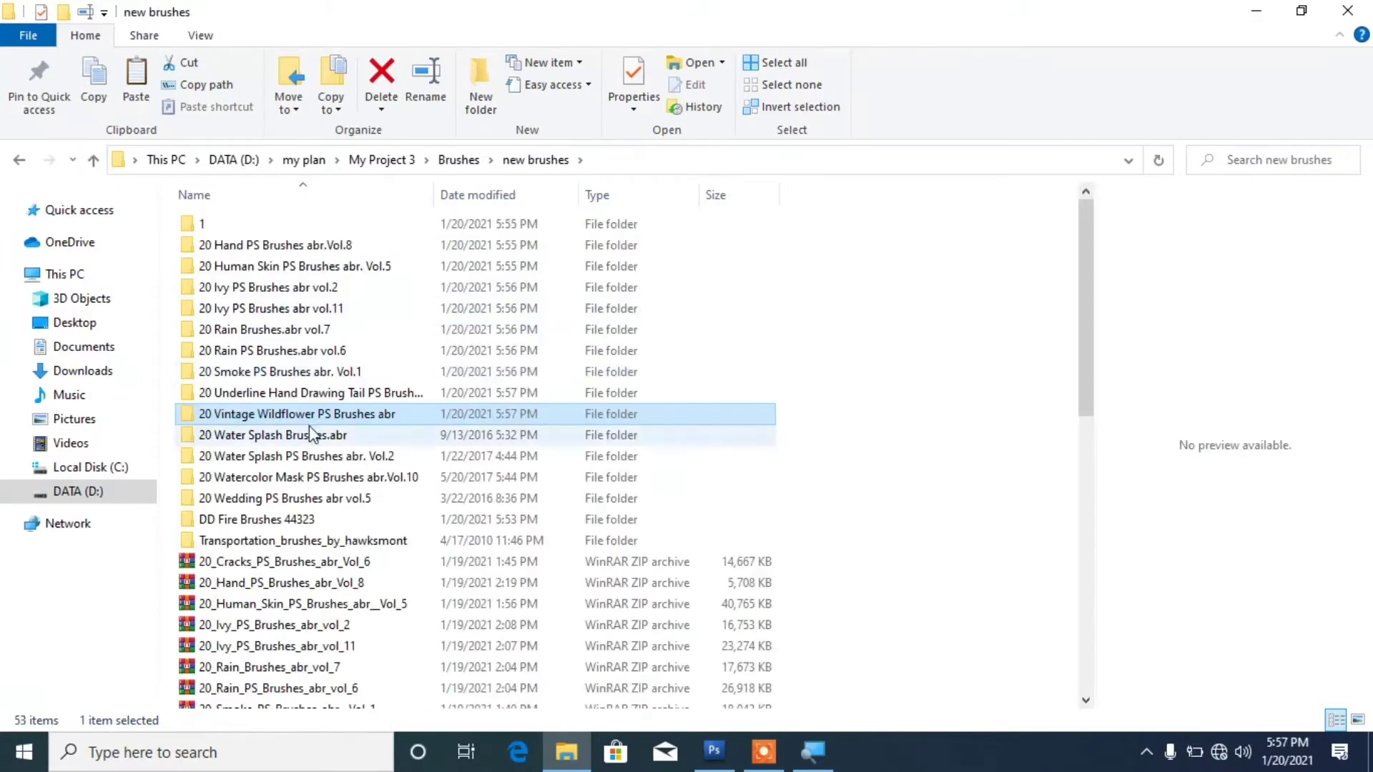
double_click(311, 434)
key("ctrl+v")
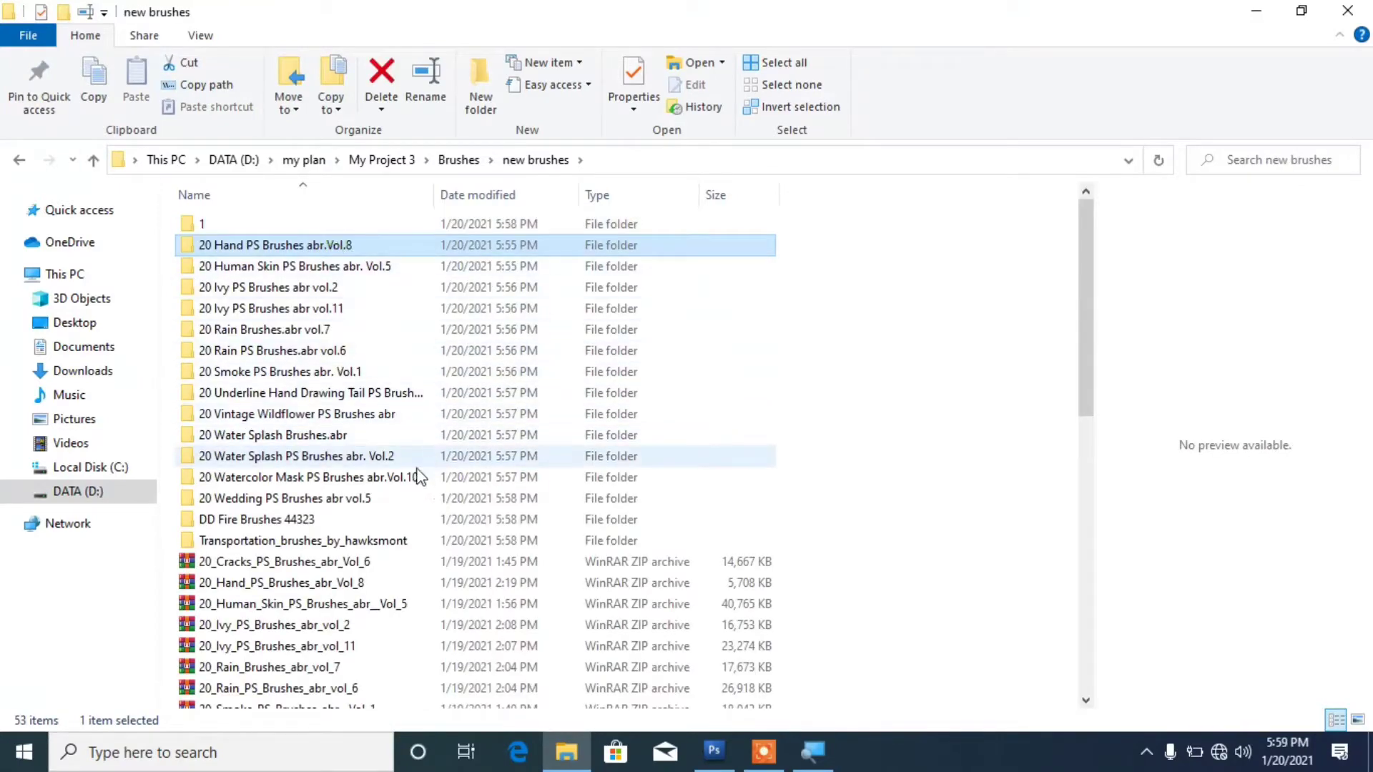
Delete the extracted subfolders from 20 Hand PS Brushes abr.Vol.8 through Transportation_brushes_by_hawksmont, keeping folder 1
left_click(269, 541, "shift")
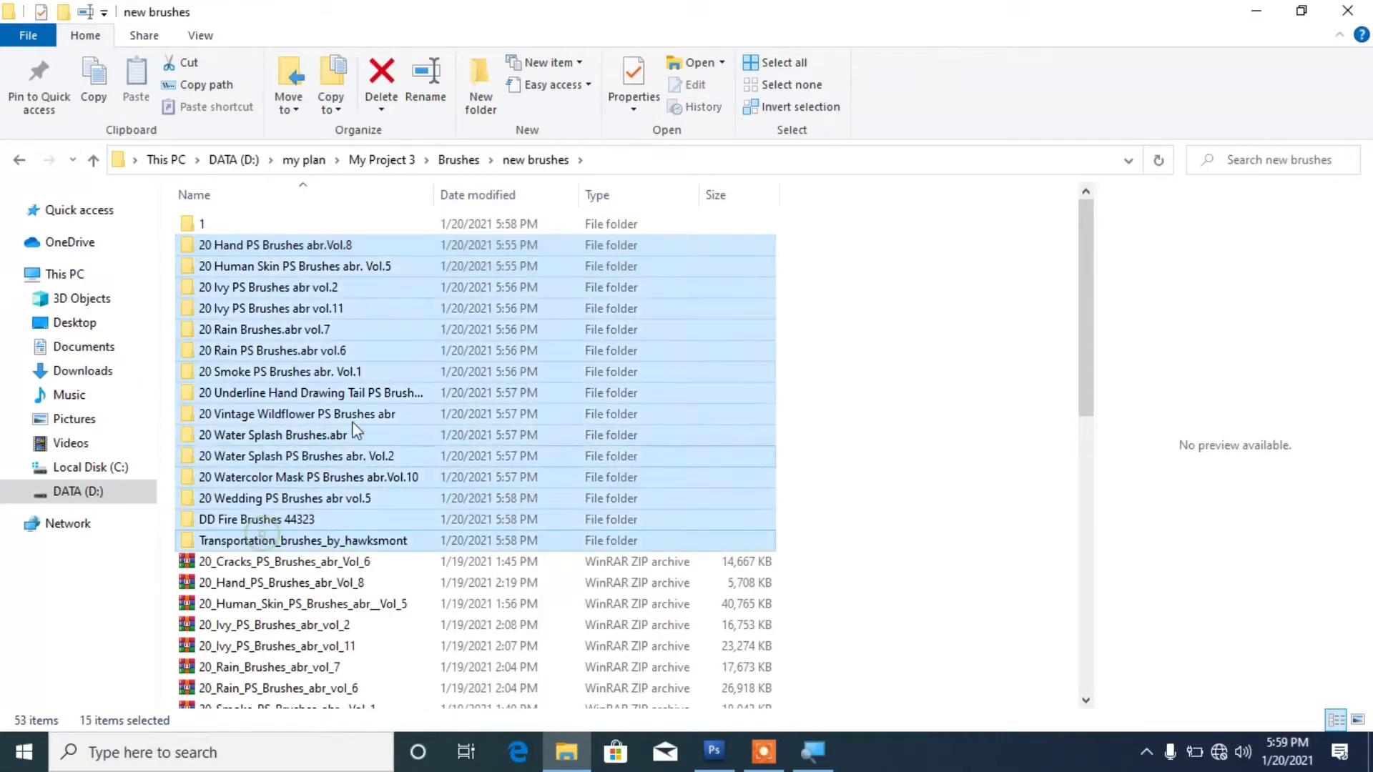
right_click(393, 352)
left_click(493, 667)
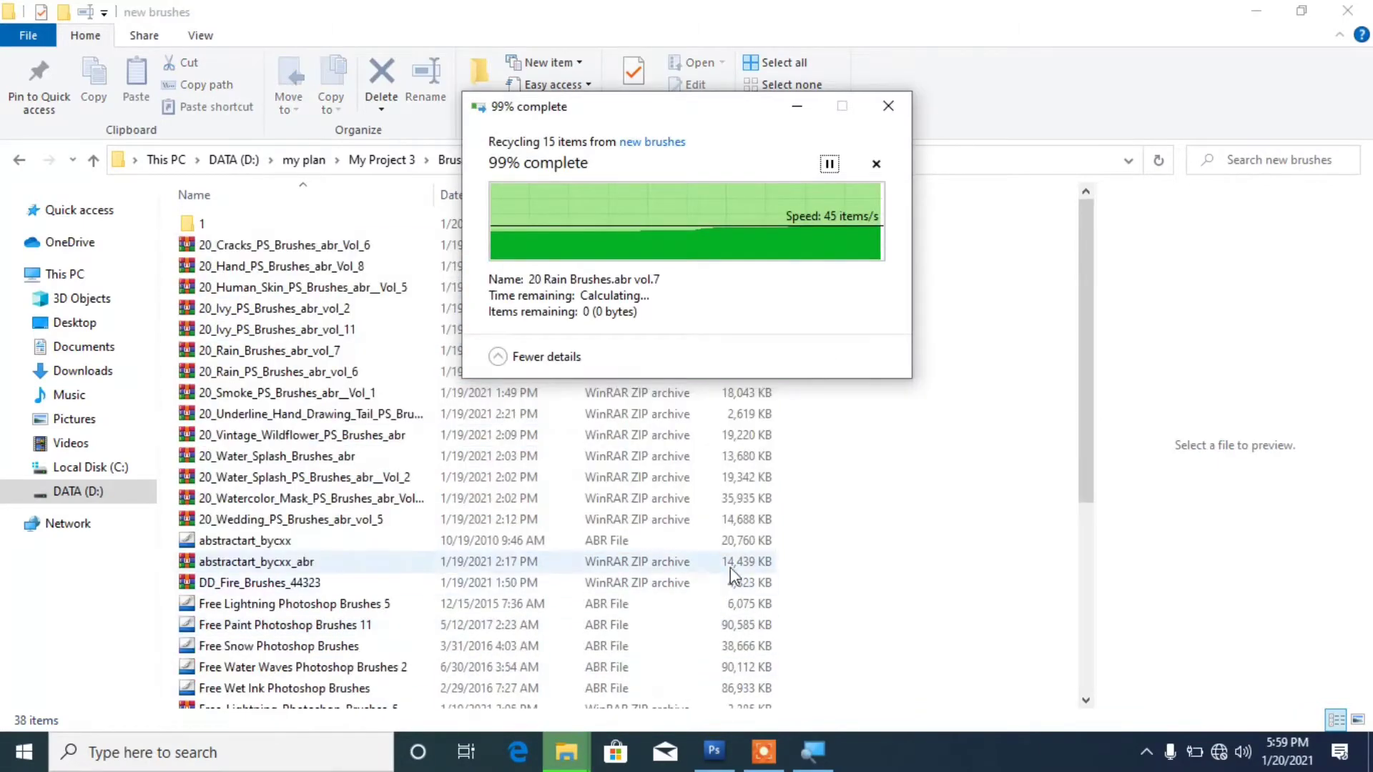
Move abstractart_bycxx and the Free Lightning, Paint, Snow, Water Waves and Wet Ink ABR files from new brushes into folder 1
left_click(365, 544)
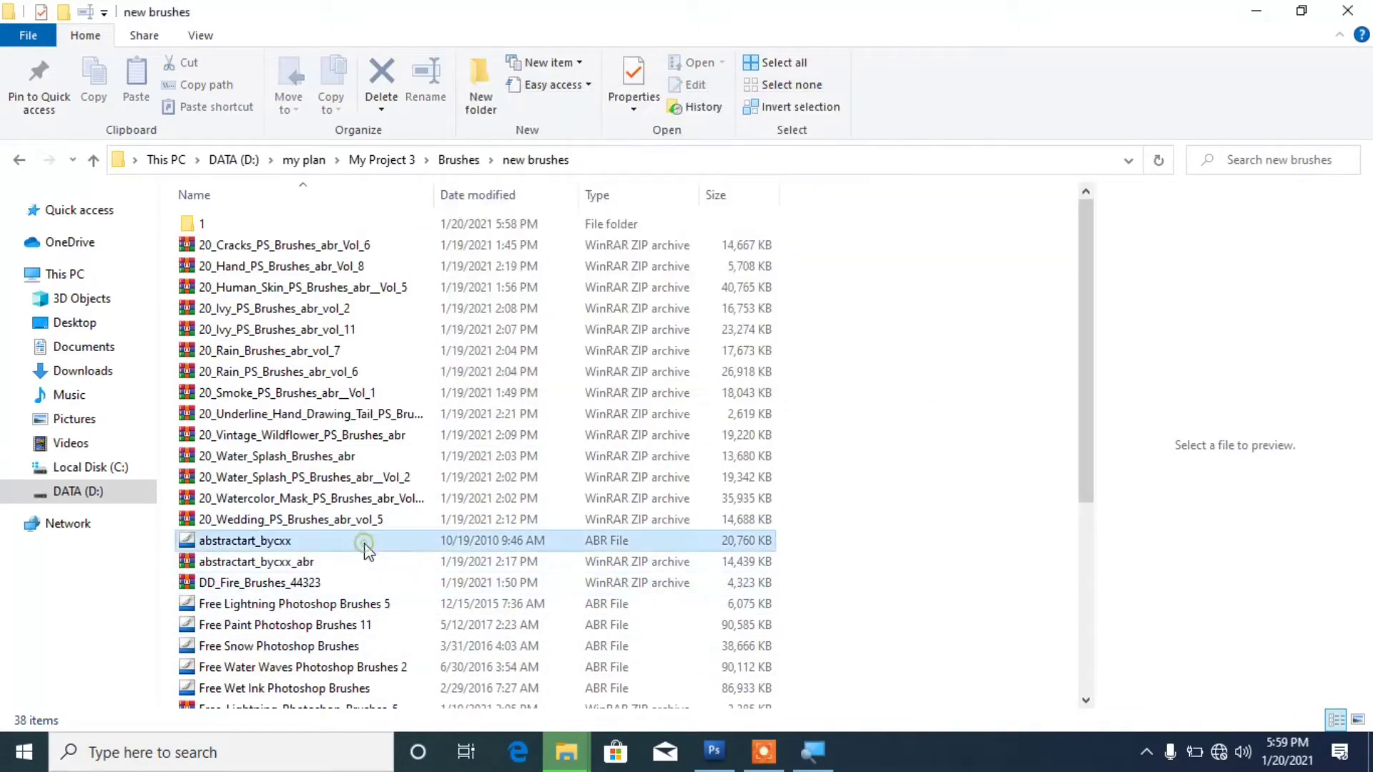
left_click(282, 604, "ctrl")
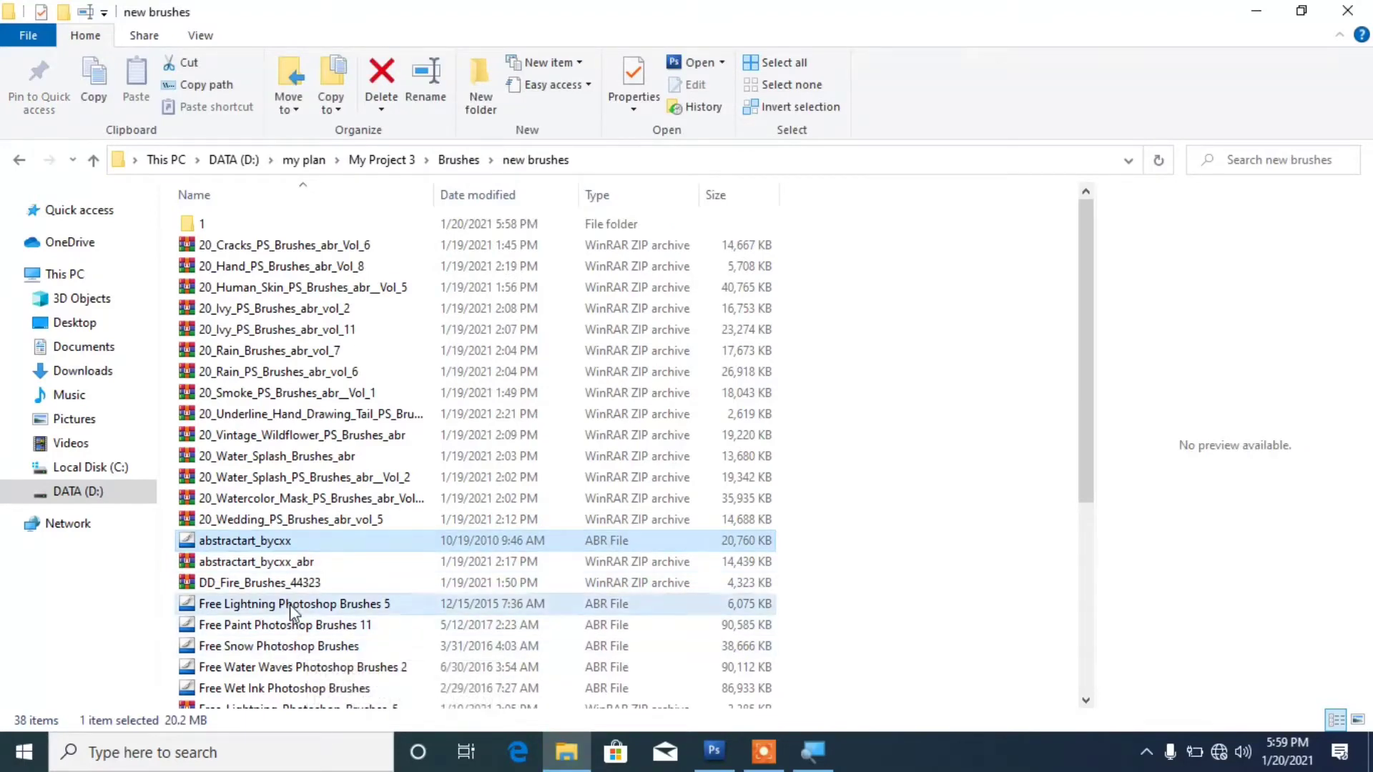
left_click(273, 688, "ctrl")
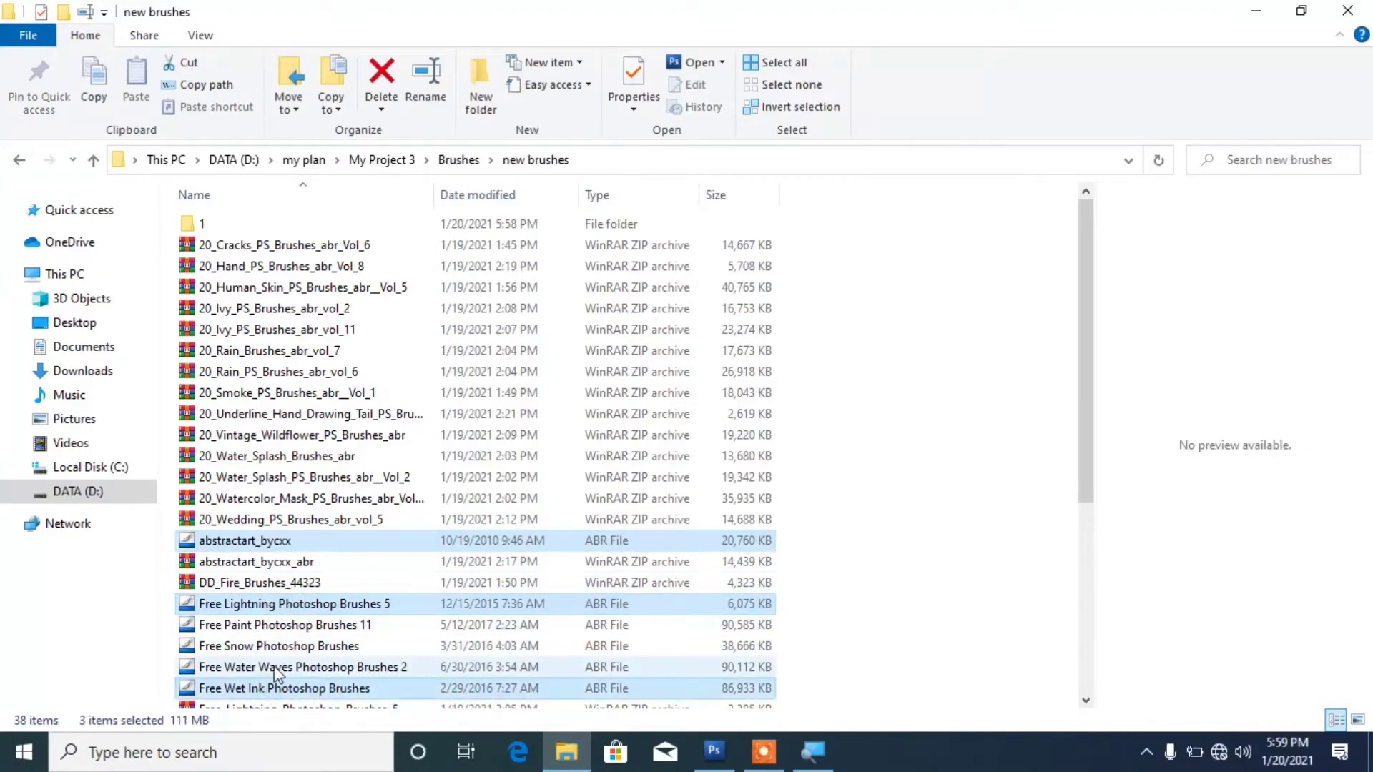
left_click(278, 668, "ctrl")
left_click(285, 647, "ctrl")
left_click(284, 626, "ctrl")
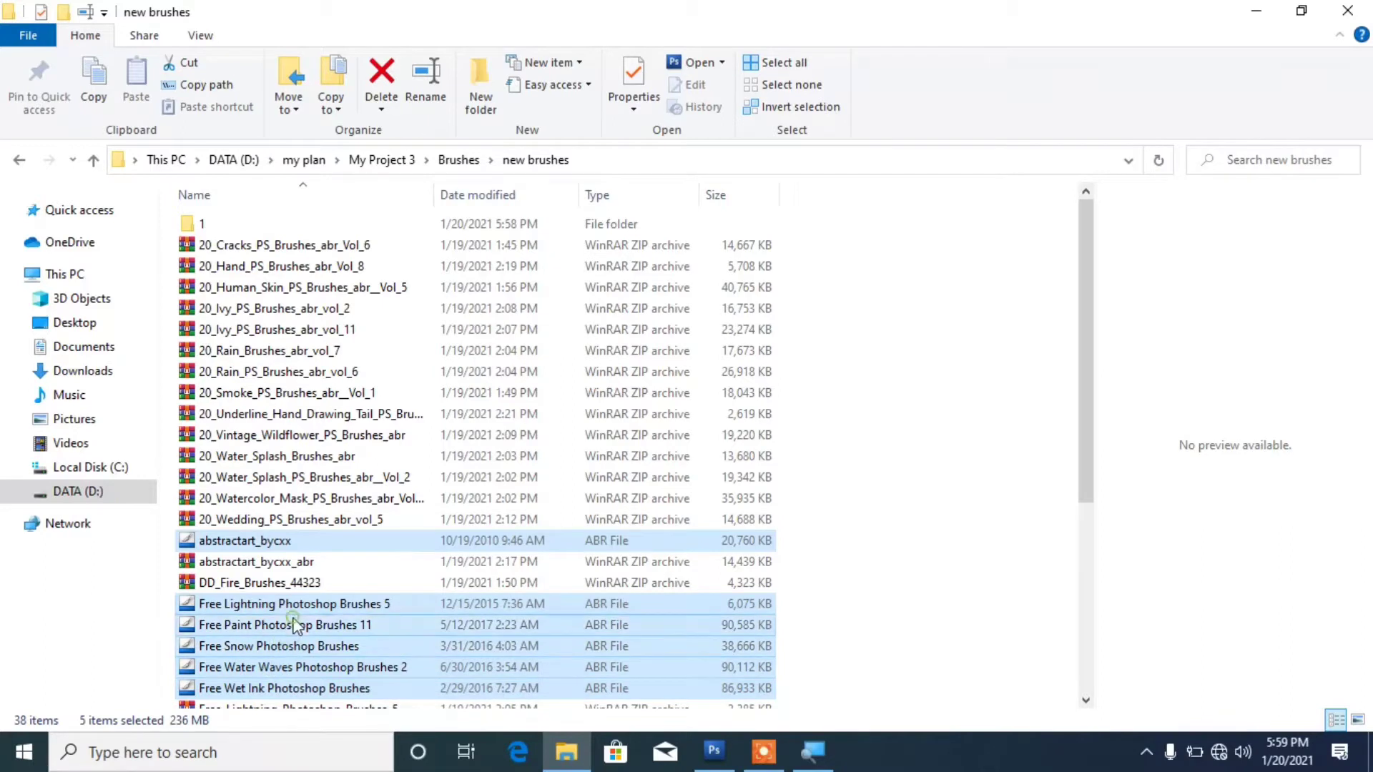
left_click(189, 64)
double_click(204, 224)
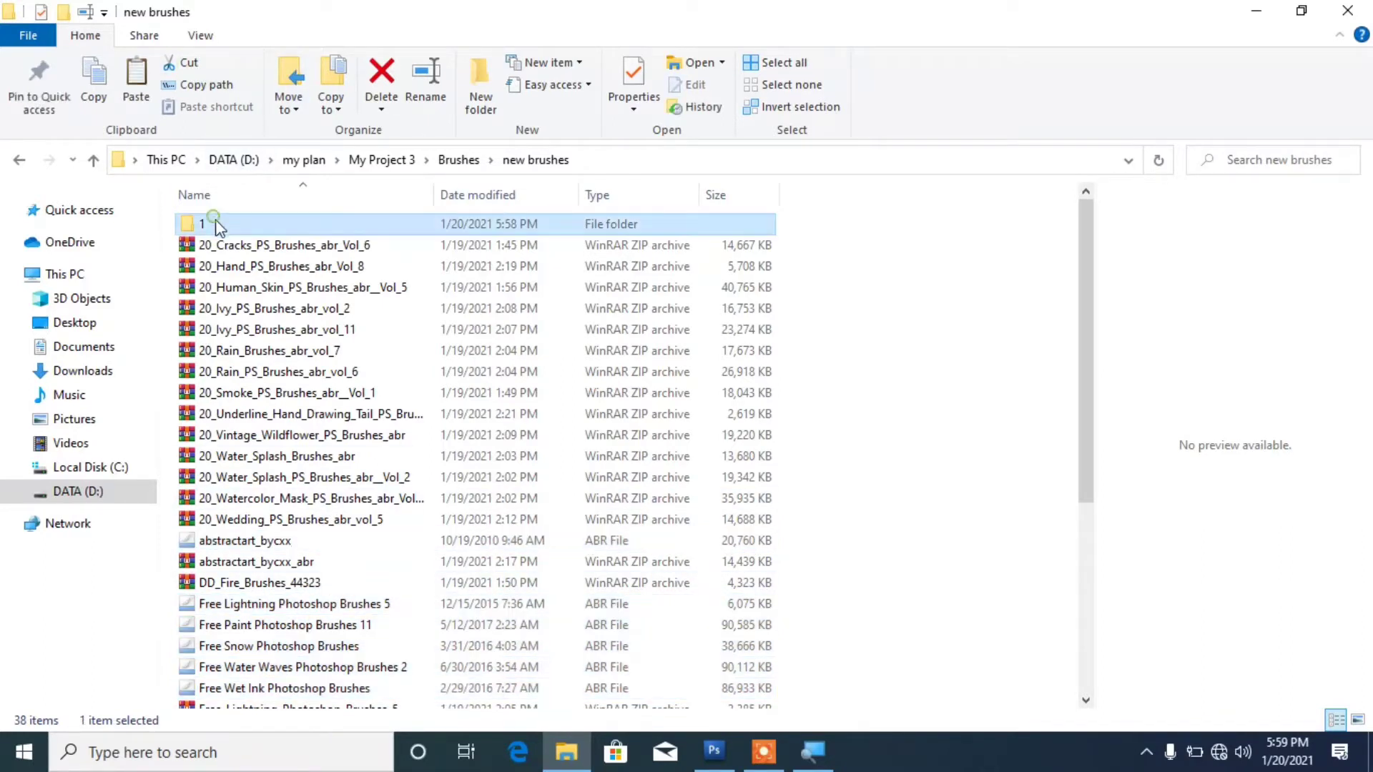
right_click(379, 628)
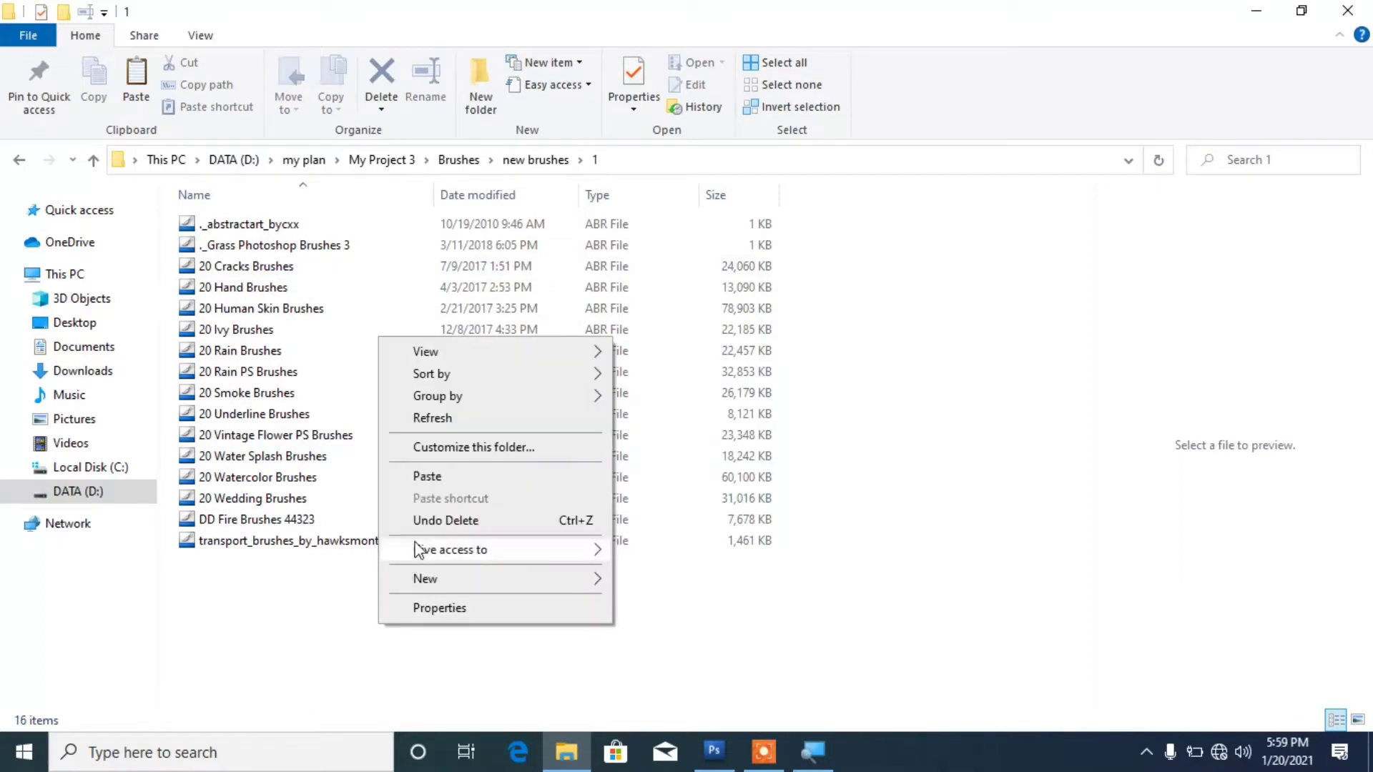
left_click(453, 478)
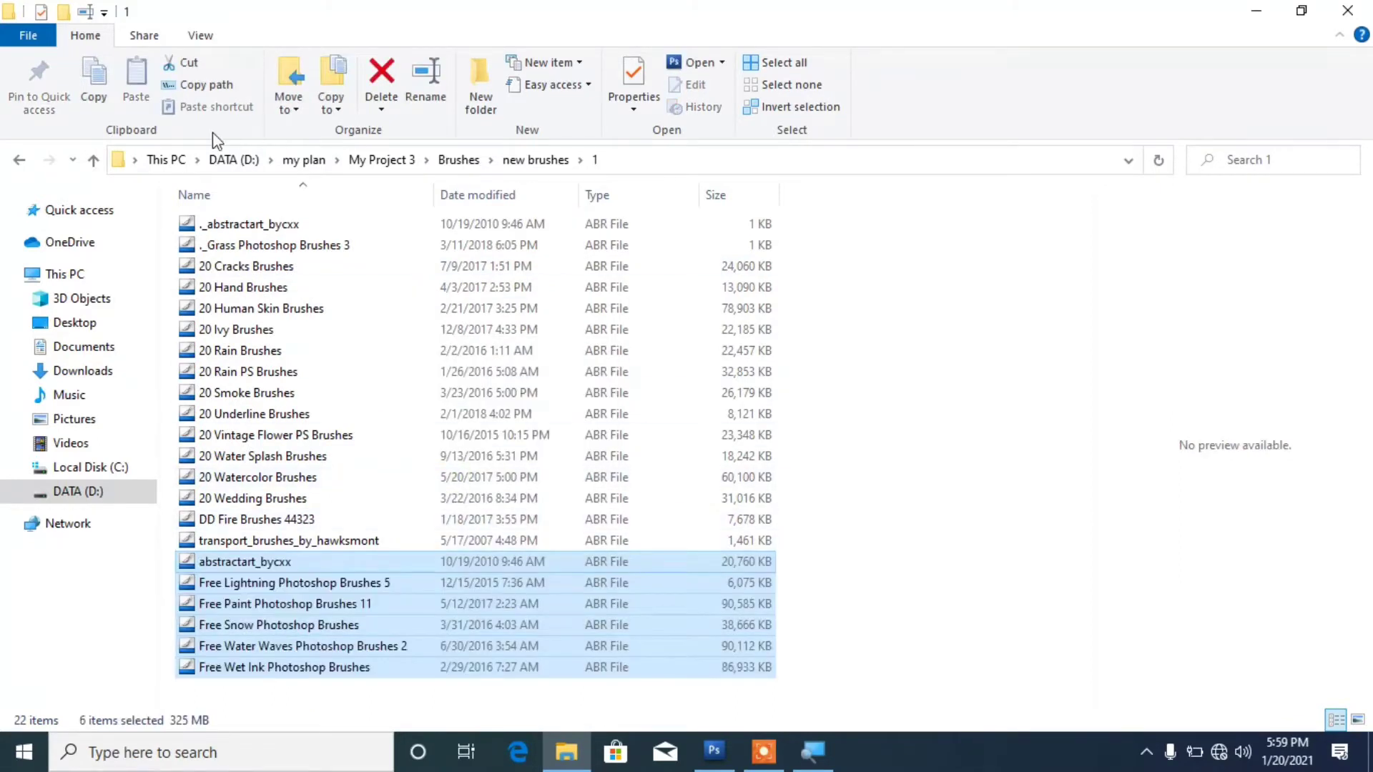
Cut all files in folder 1 inside new brushes
left_click(1058, 368)
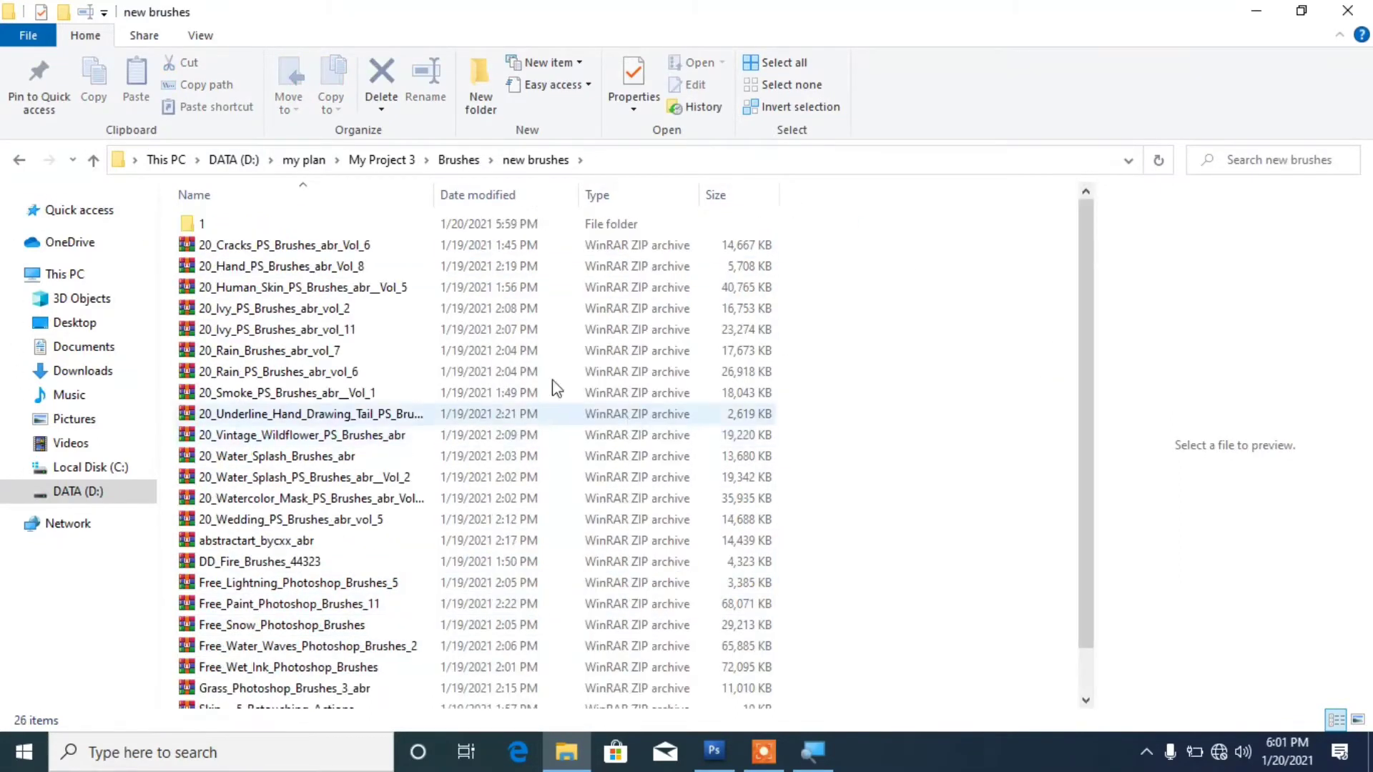
double_click(383, 231)
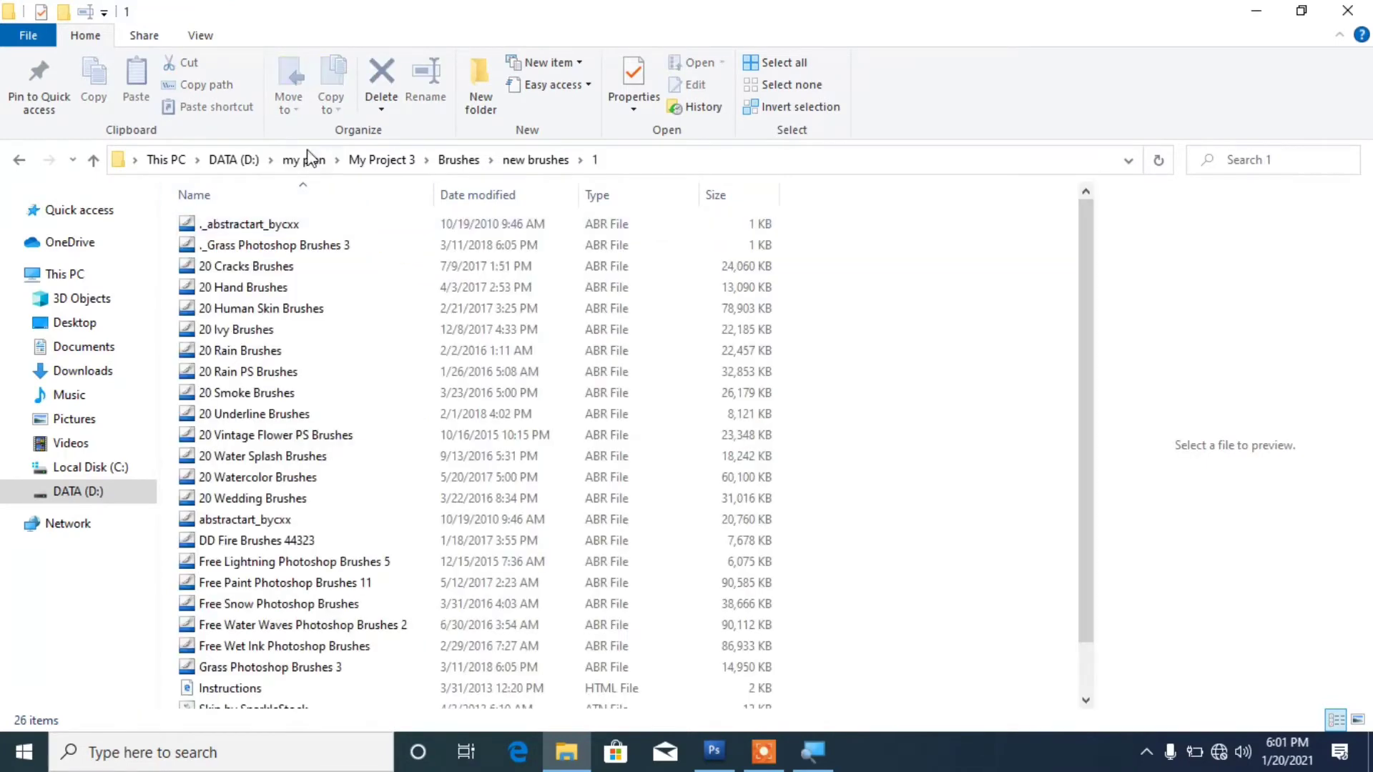
key("ctrl+a")
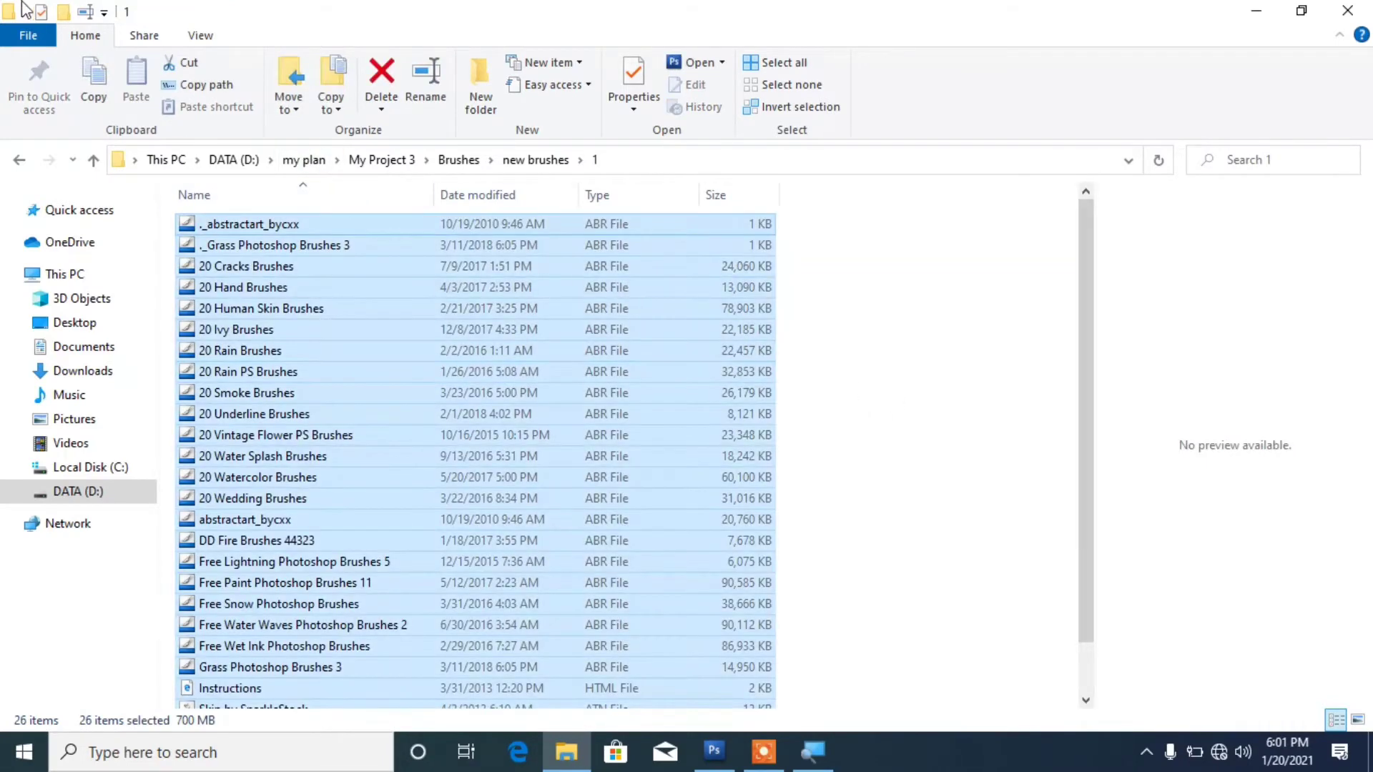
left_click(188, 71)
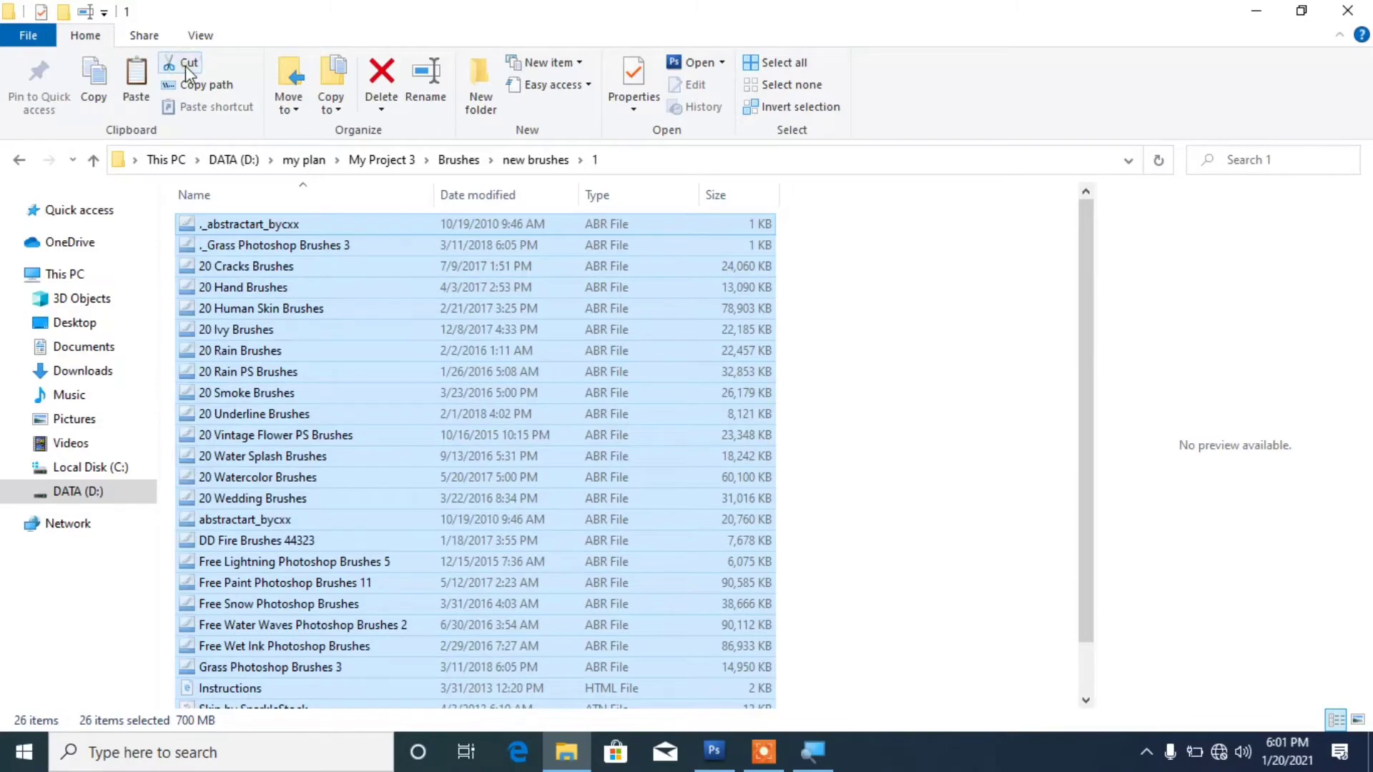
Open the Brushes folder under Program Files (x86), Adobe, Adobe Photoshop CS3, Presets on Local Disk (C:)
left_click(54, 468)
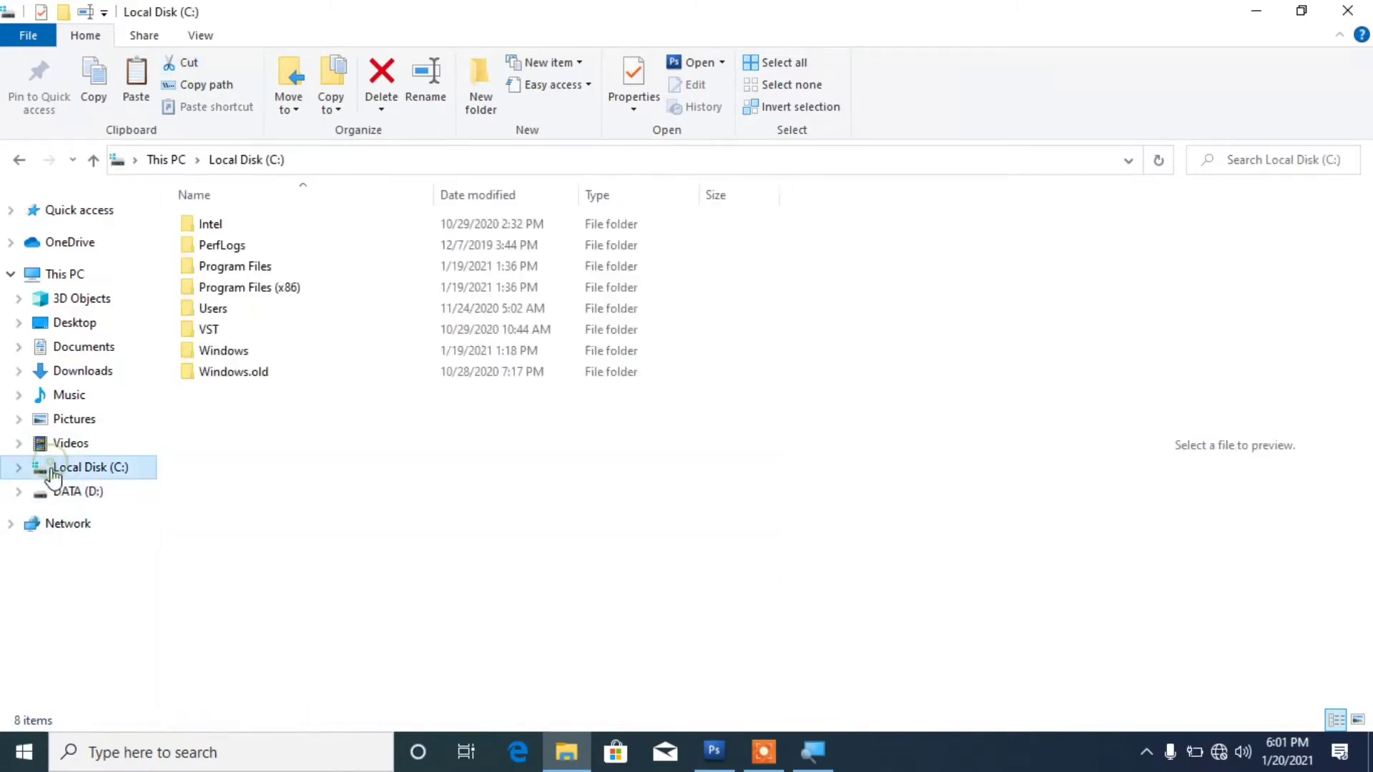
left_click(318, 293)
double_click(318, 293)
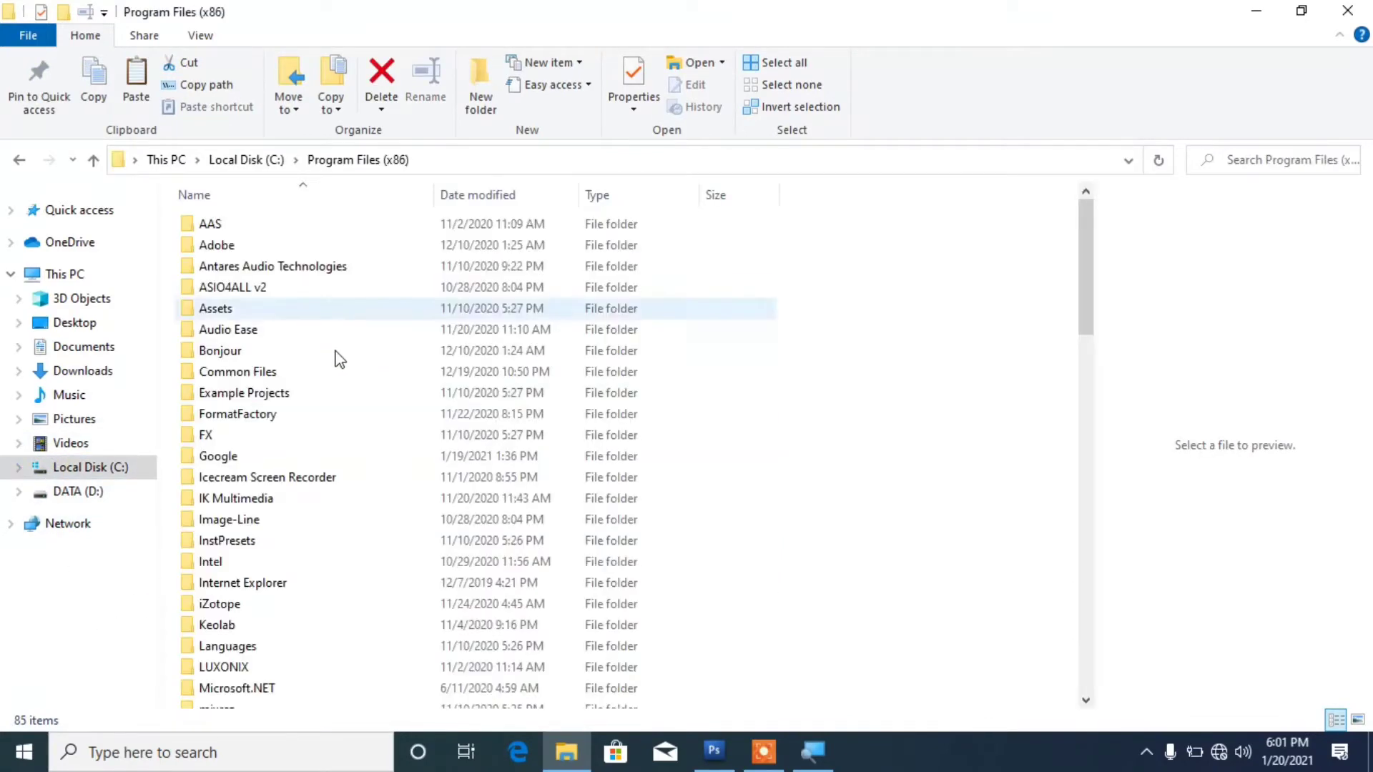
double_click(278, 245)
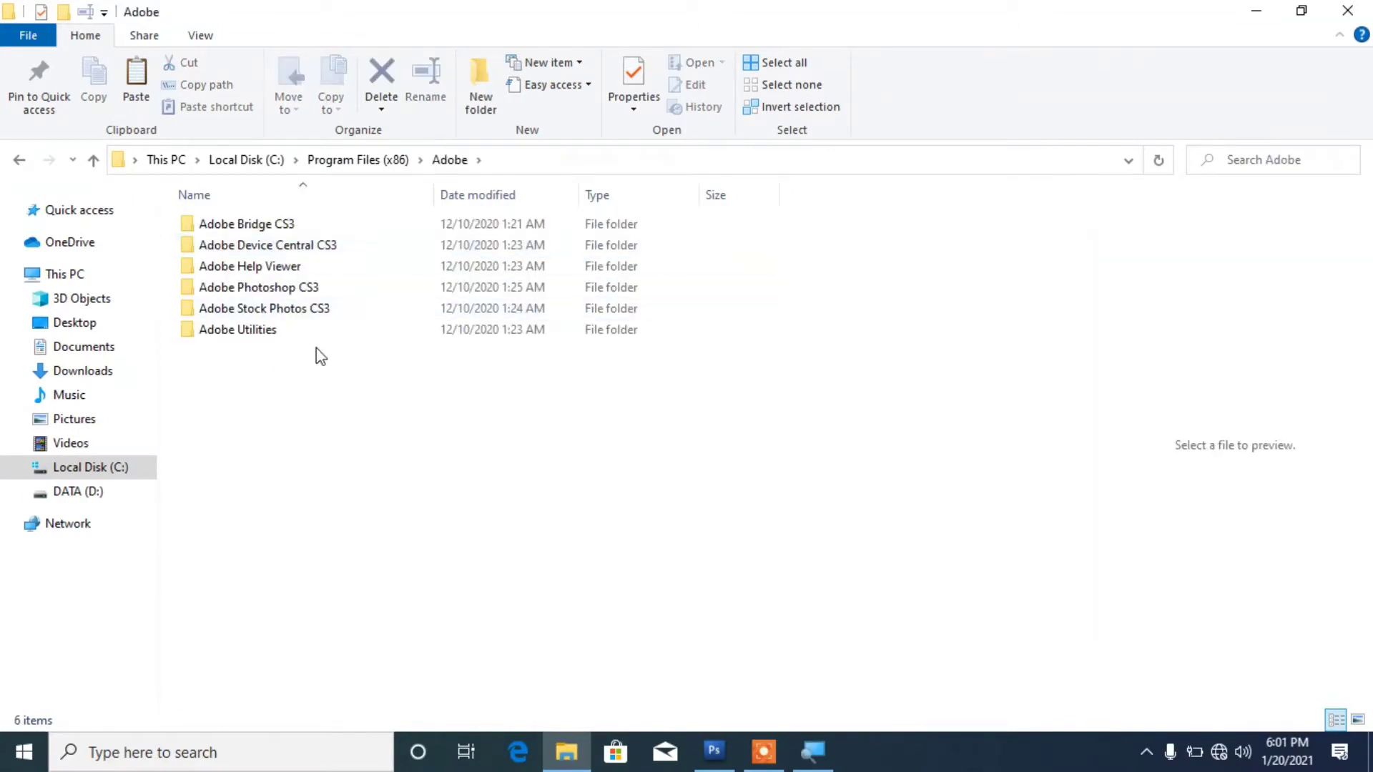
left_click(293, 290)
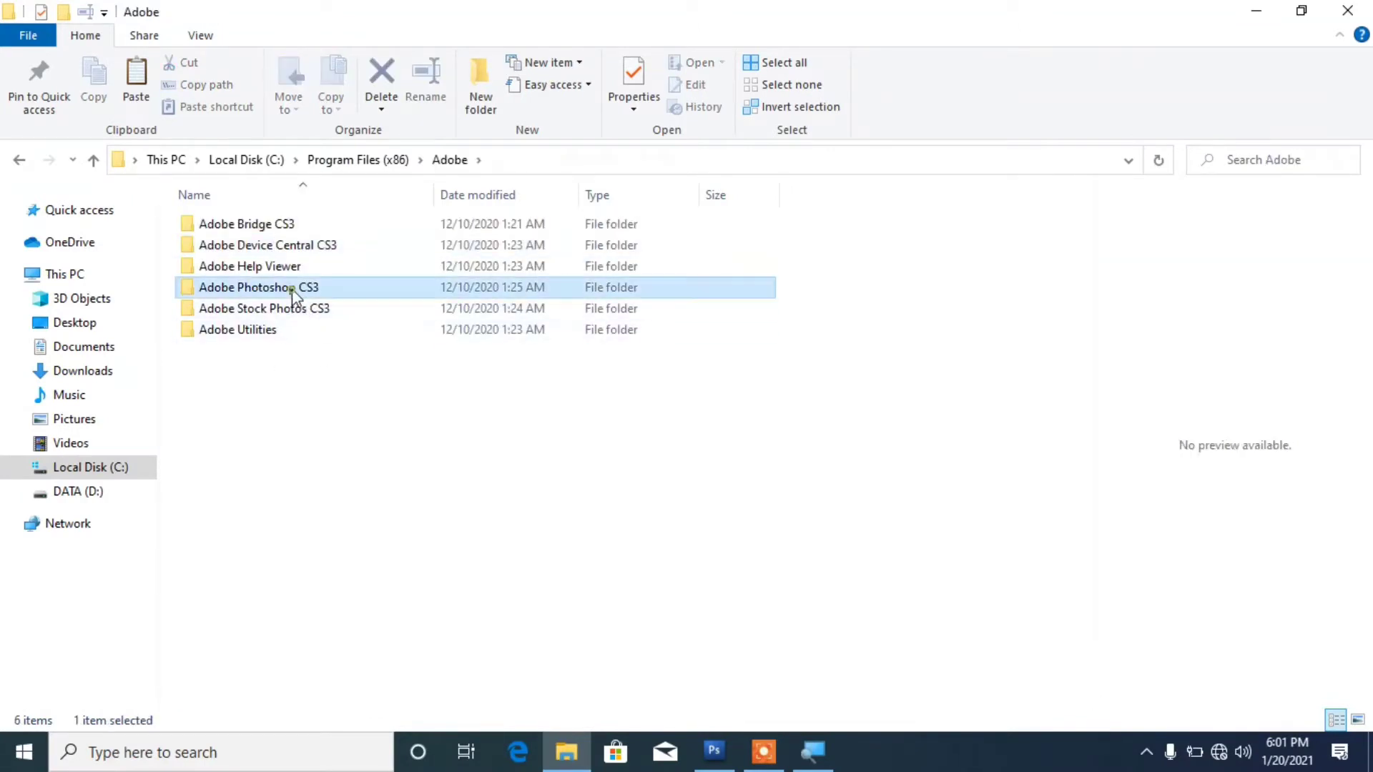
double_click(292, 289)
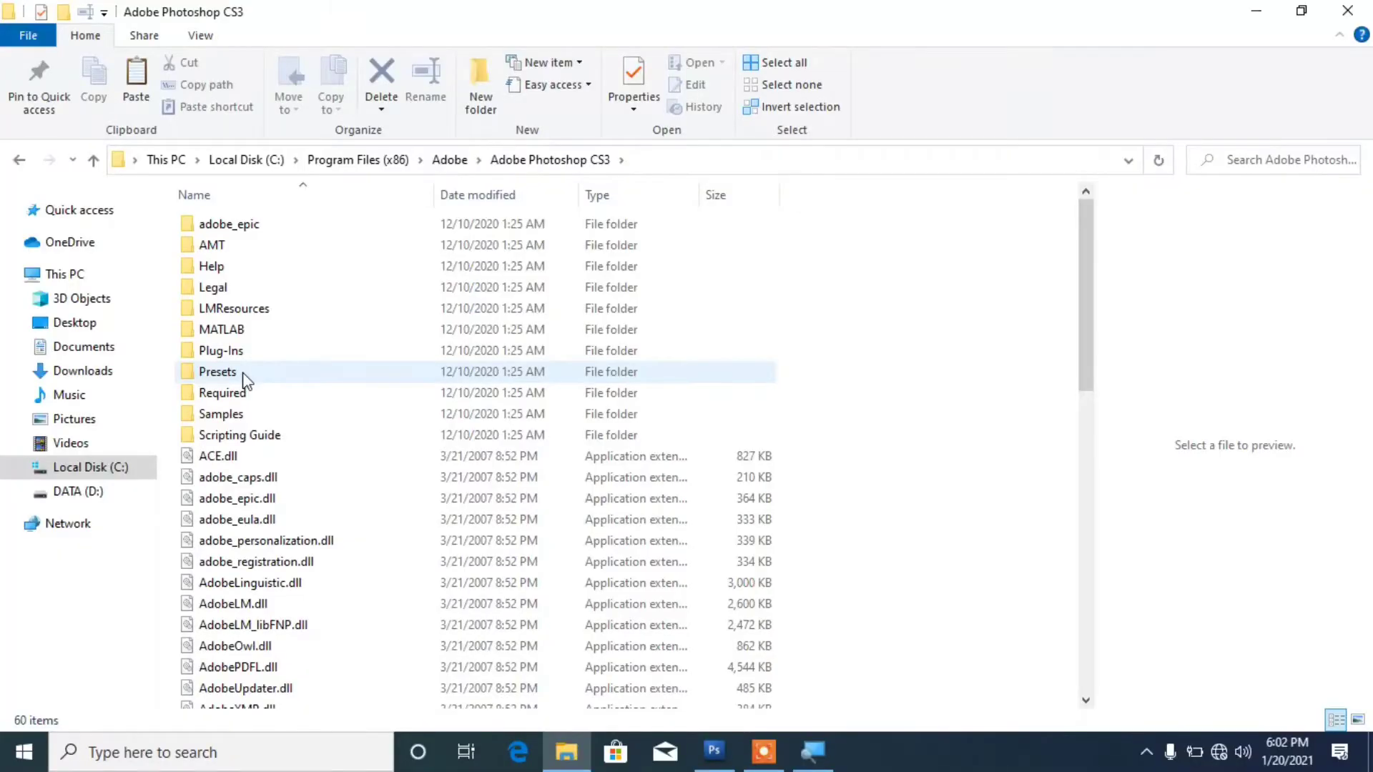
double_click(244, 378)
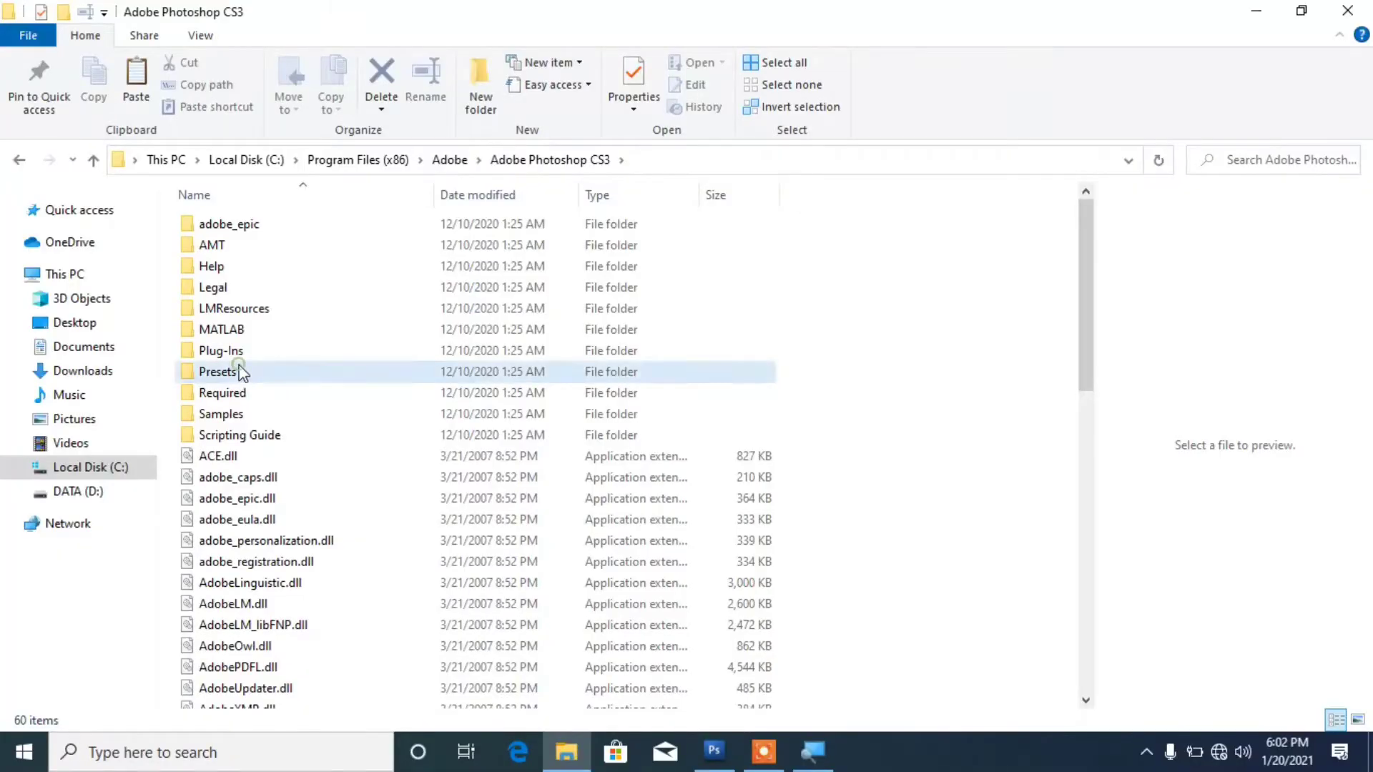
left_click(269, 276)
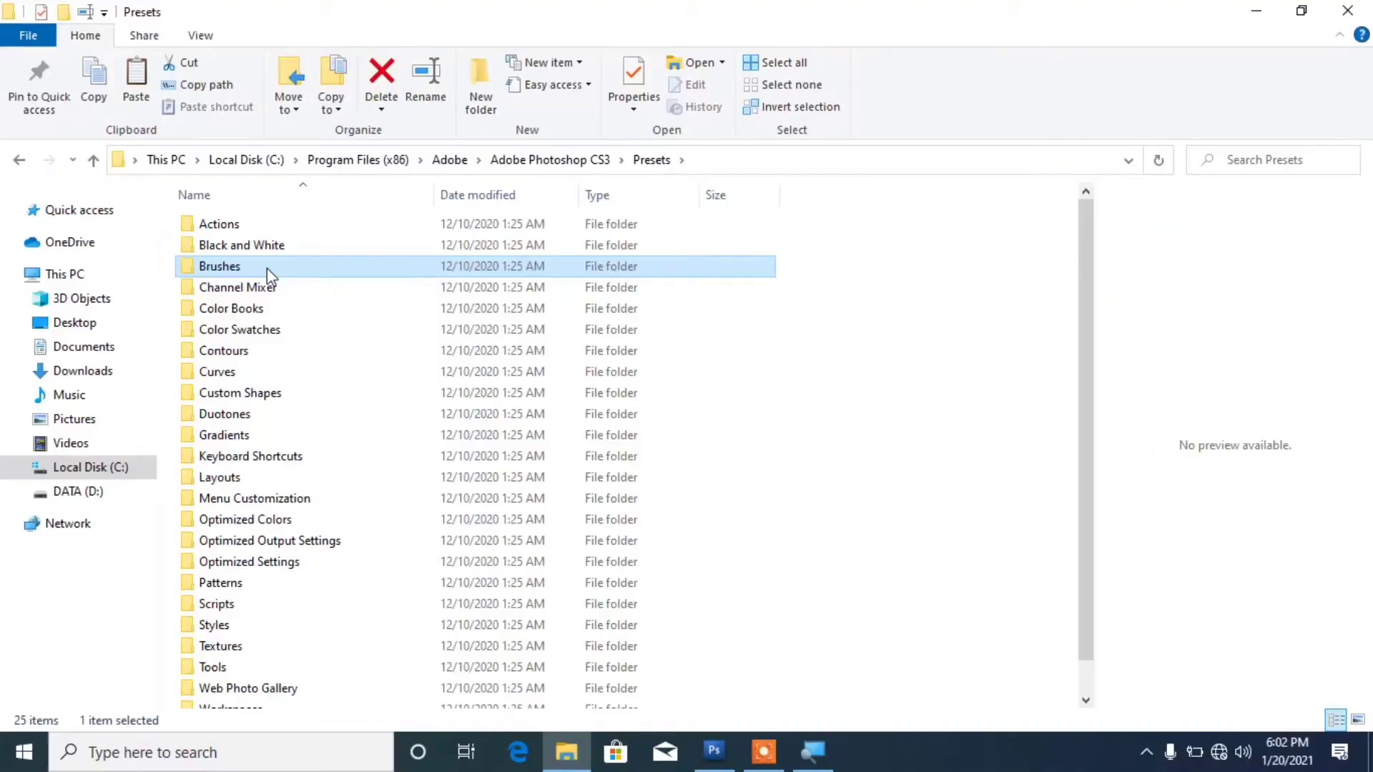
double_click(268, 268)
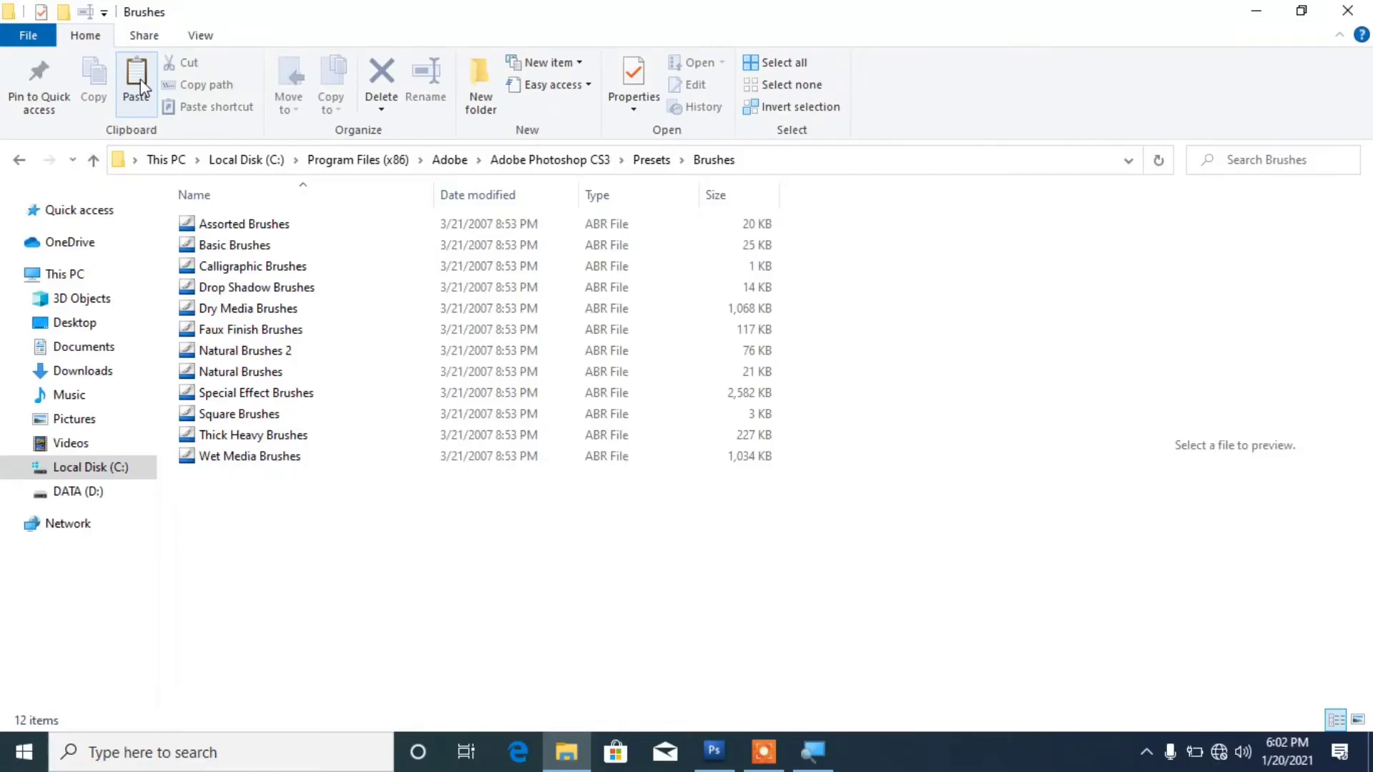
Paste the cut brush files into the Photoshop CS3 Brushes folder, granting administrator permission for all current items
left_click(138, 80)
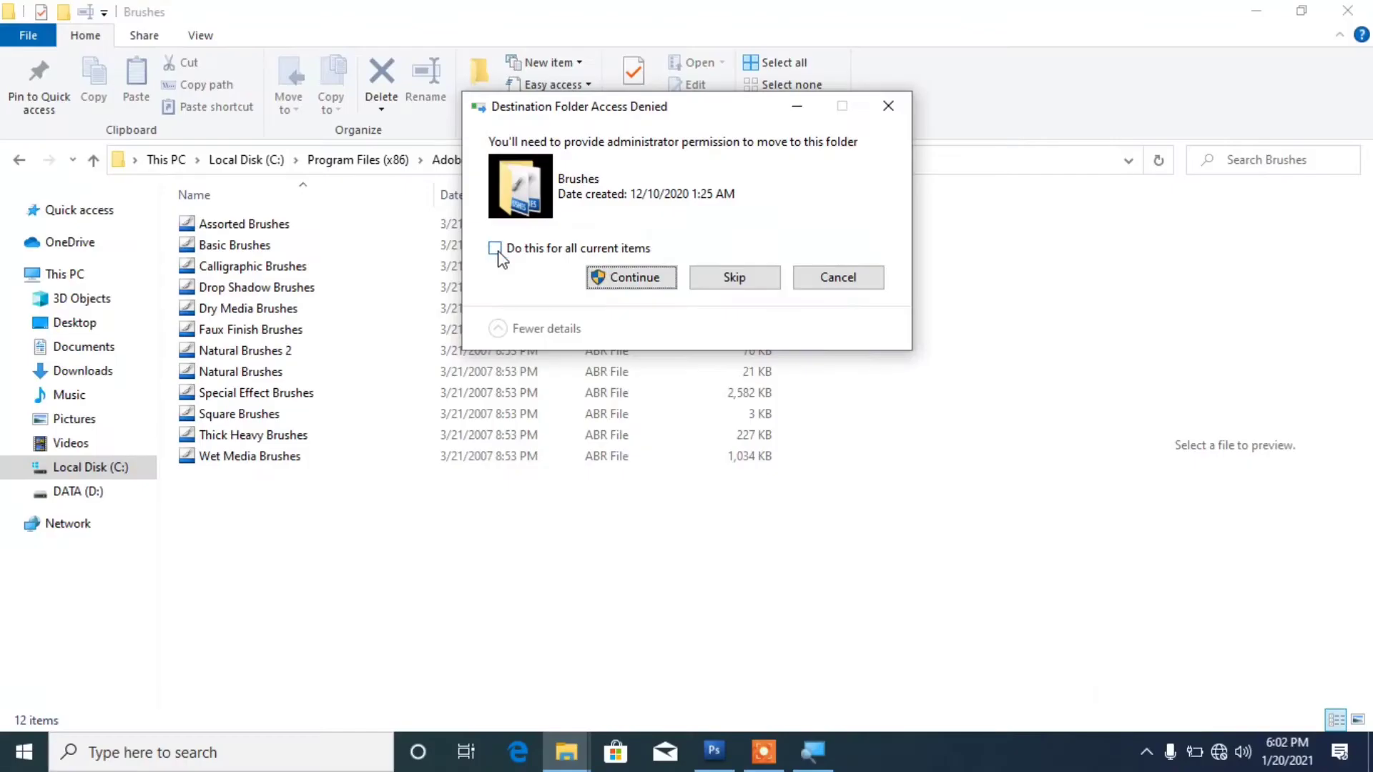
left_click(497, 245)
left_click(743, 307)
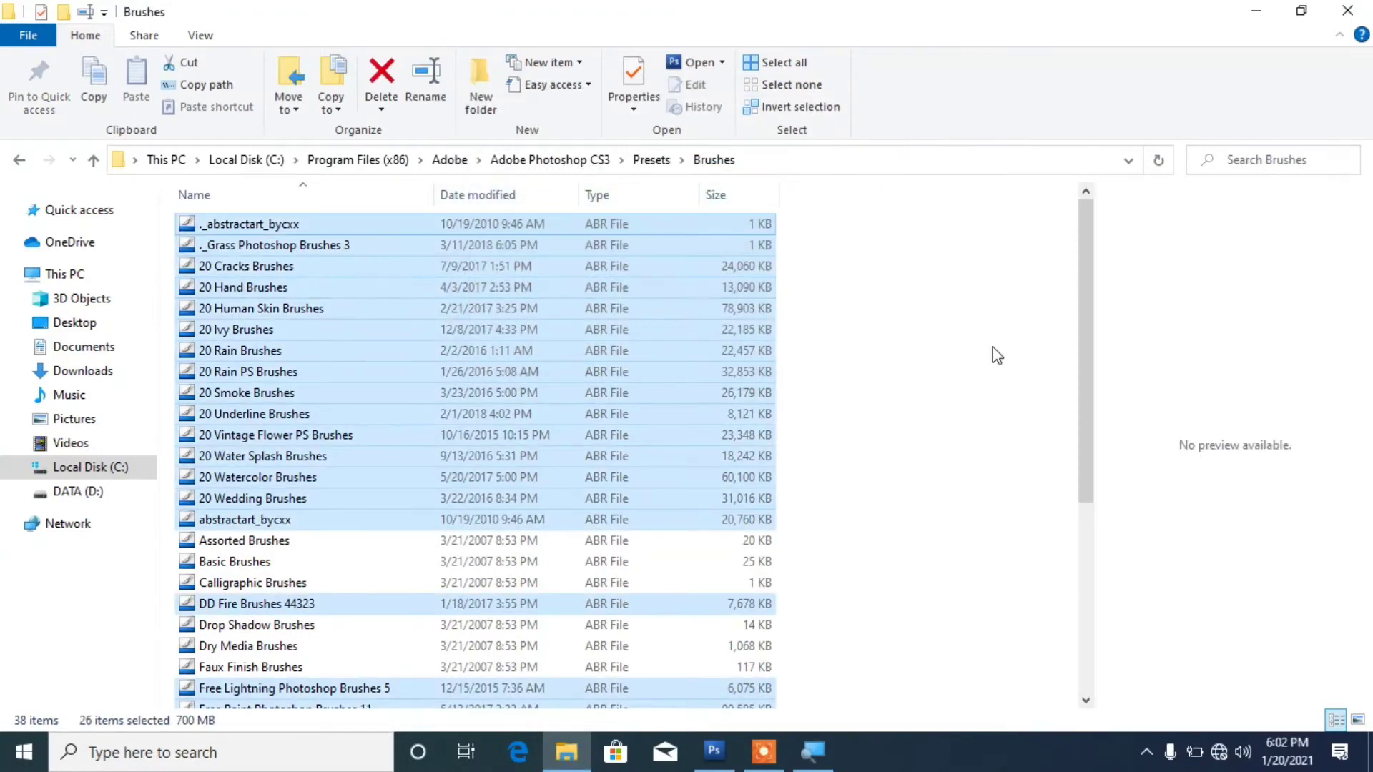
scroll(997, 356, "down", 5)
scroll(1000, 403, "up", 5)
scroll(1011, 438, "down", 1)
scroll(934, 394, "up", 1)
left_click(934, 393)
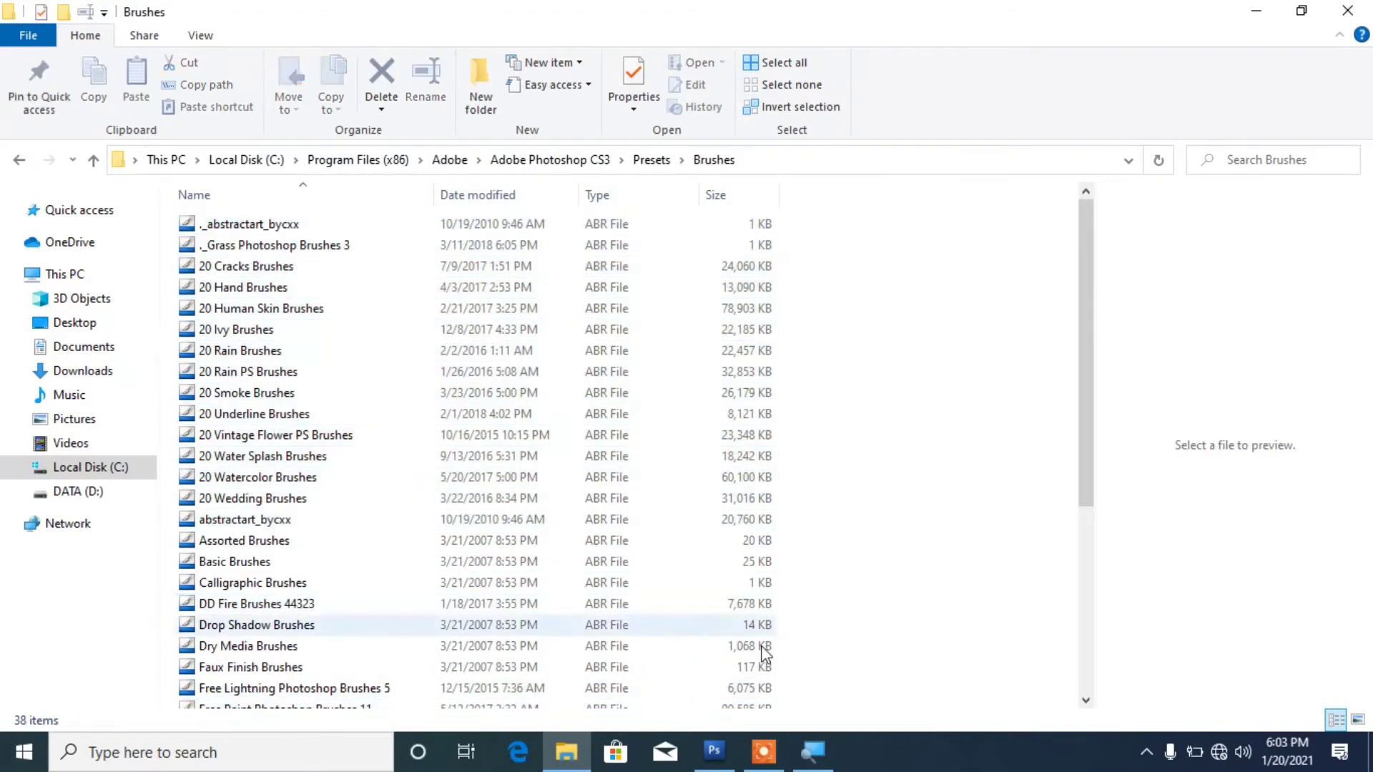
Switch to Photoshop CS3 and open the Load Brushes dialog from the brush picker's options
left_click(719, 758)
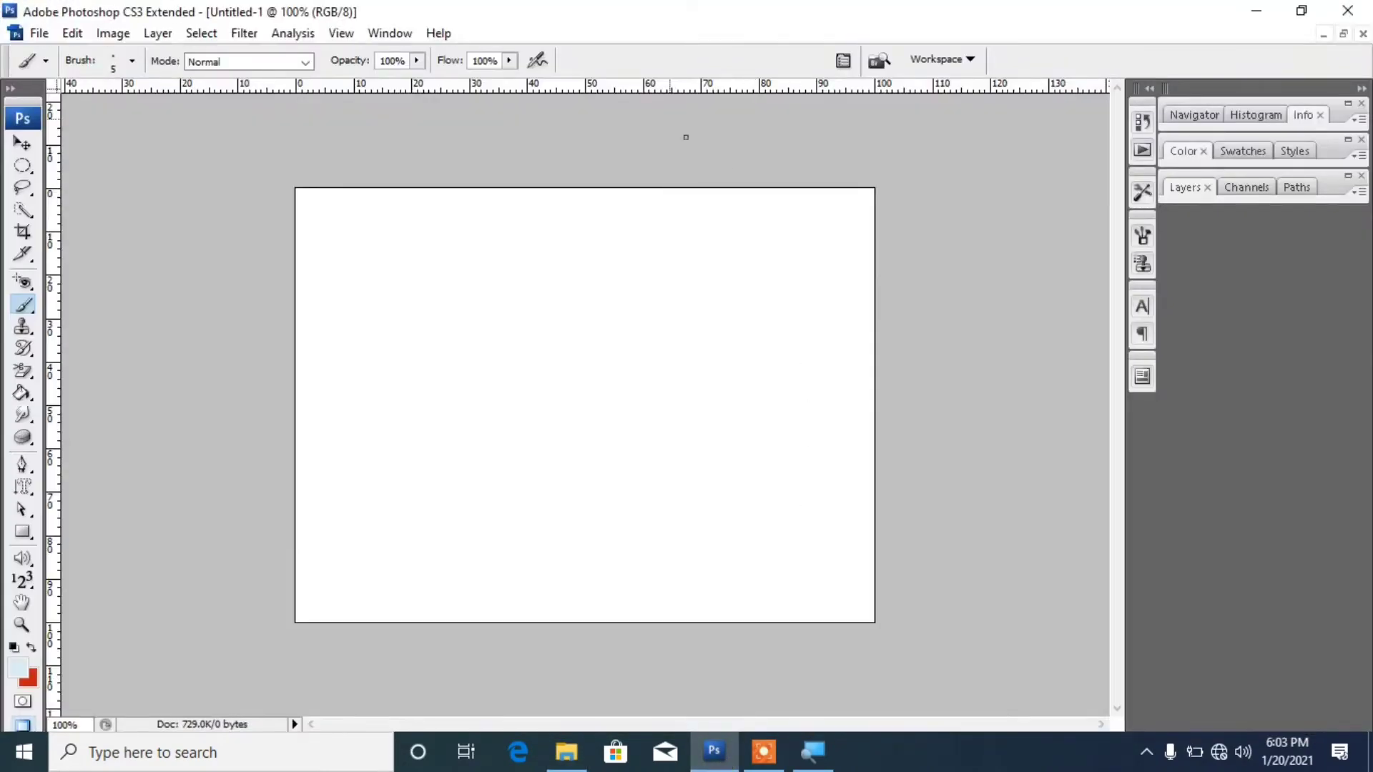
left_click(129, 60)
scroll(185, 289, "down", 6)
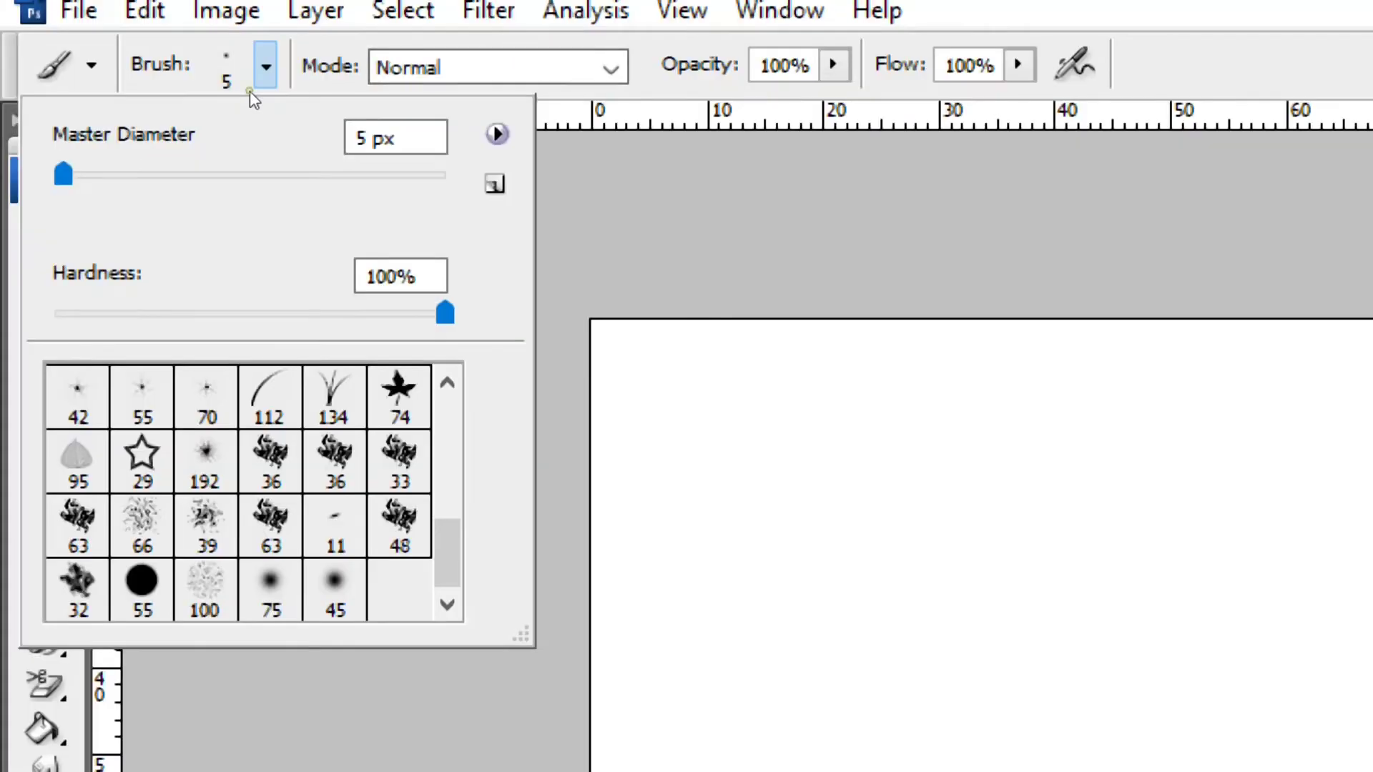
left_click(497, 133)
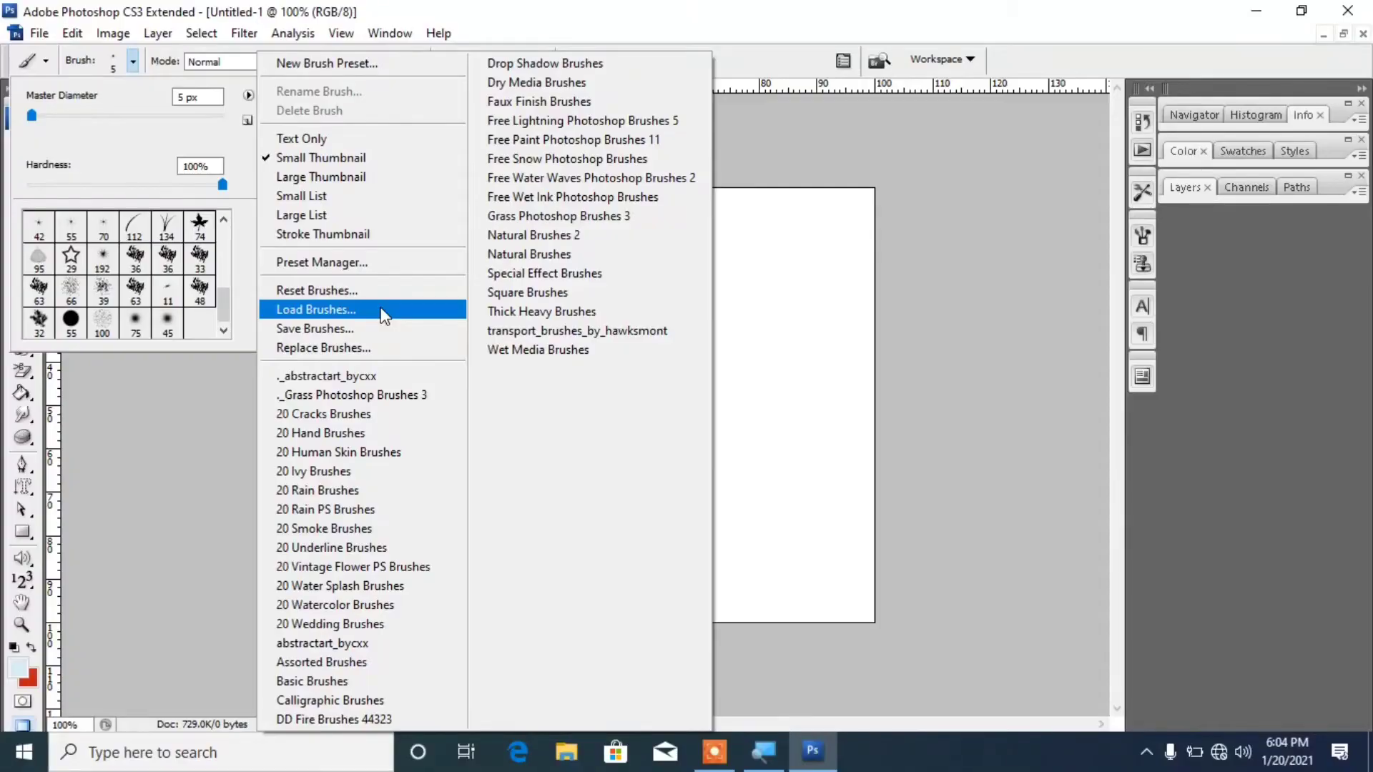
left_click(384, 310)
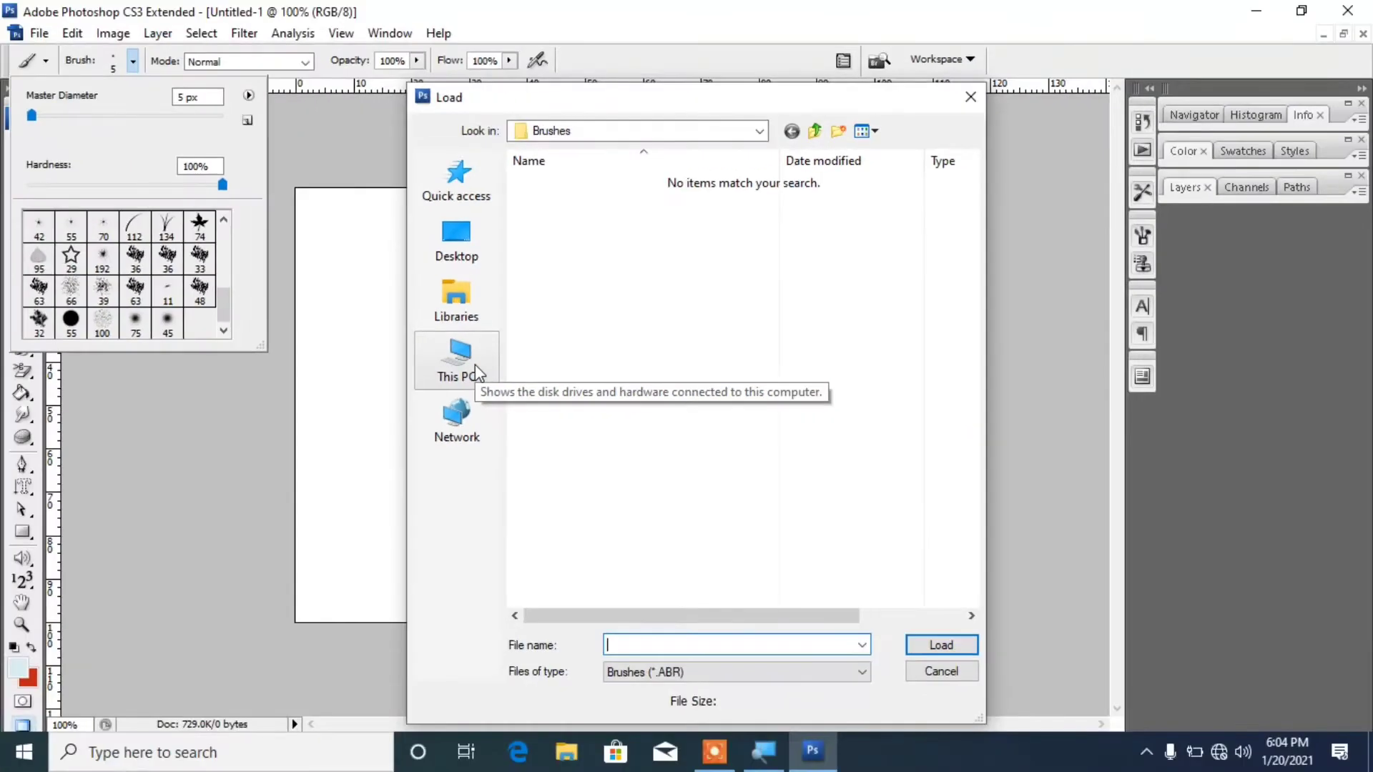
Load 20 Hand Brushes from the Adobe Photoshop CS3 Presets Brushes folder and view the end of the brush list
left_click(475, 365)
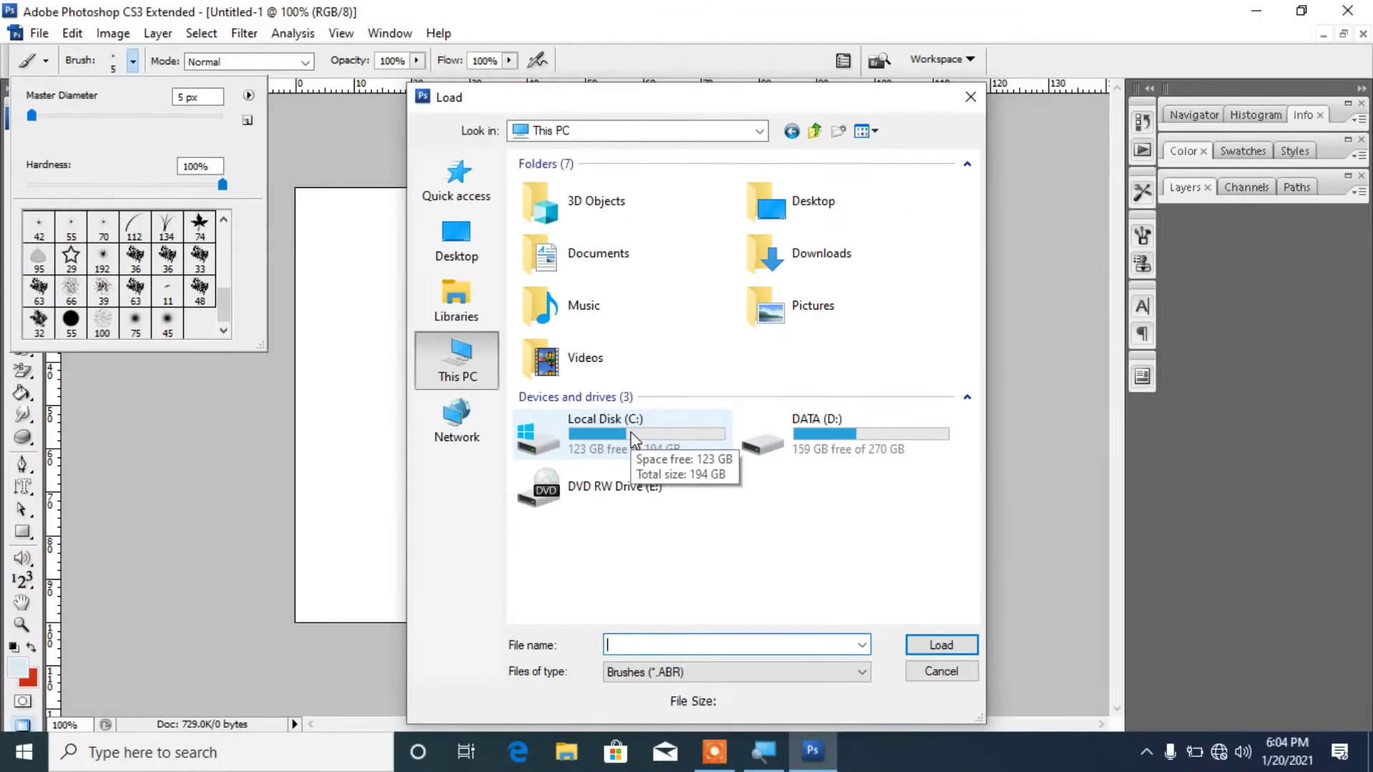
double_click(630, 430)
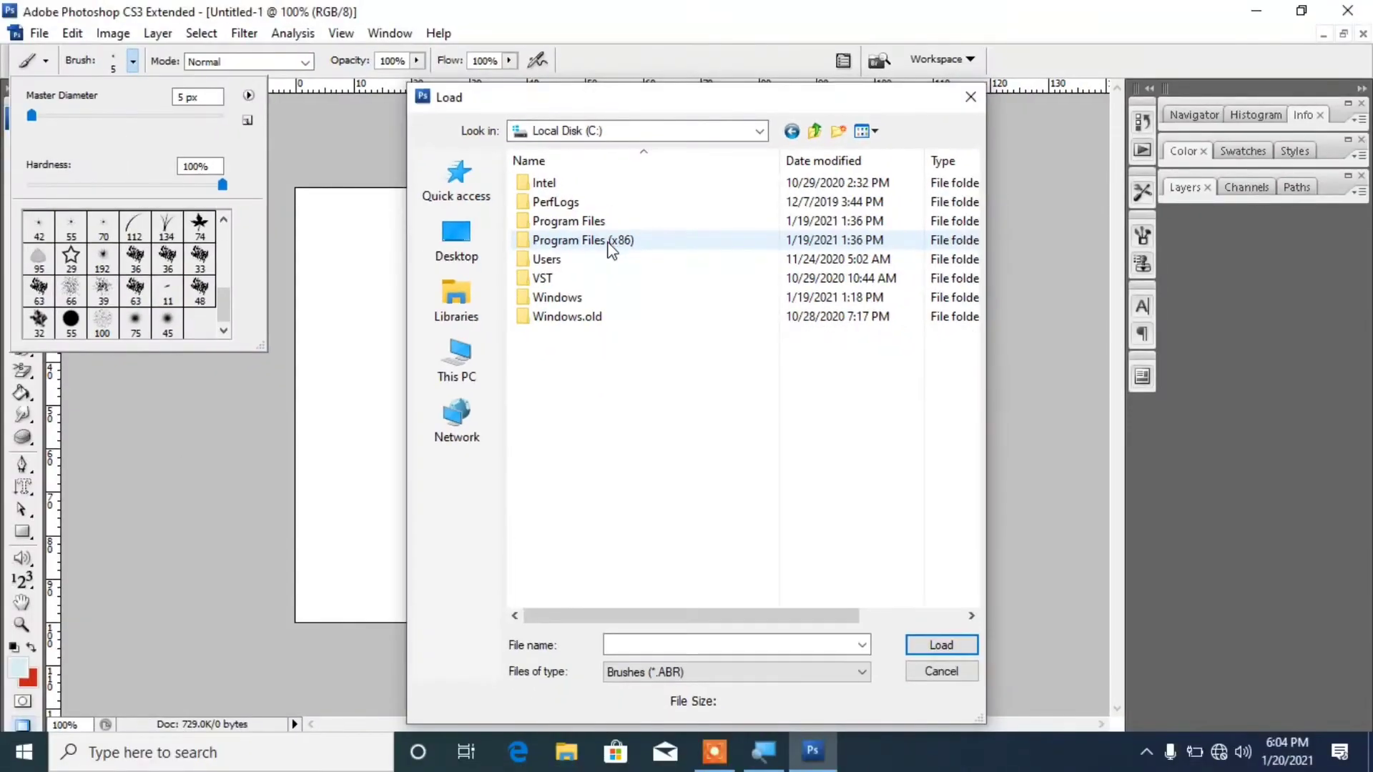
double_click(611, 243)
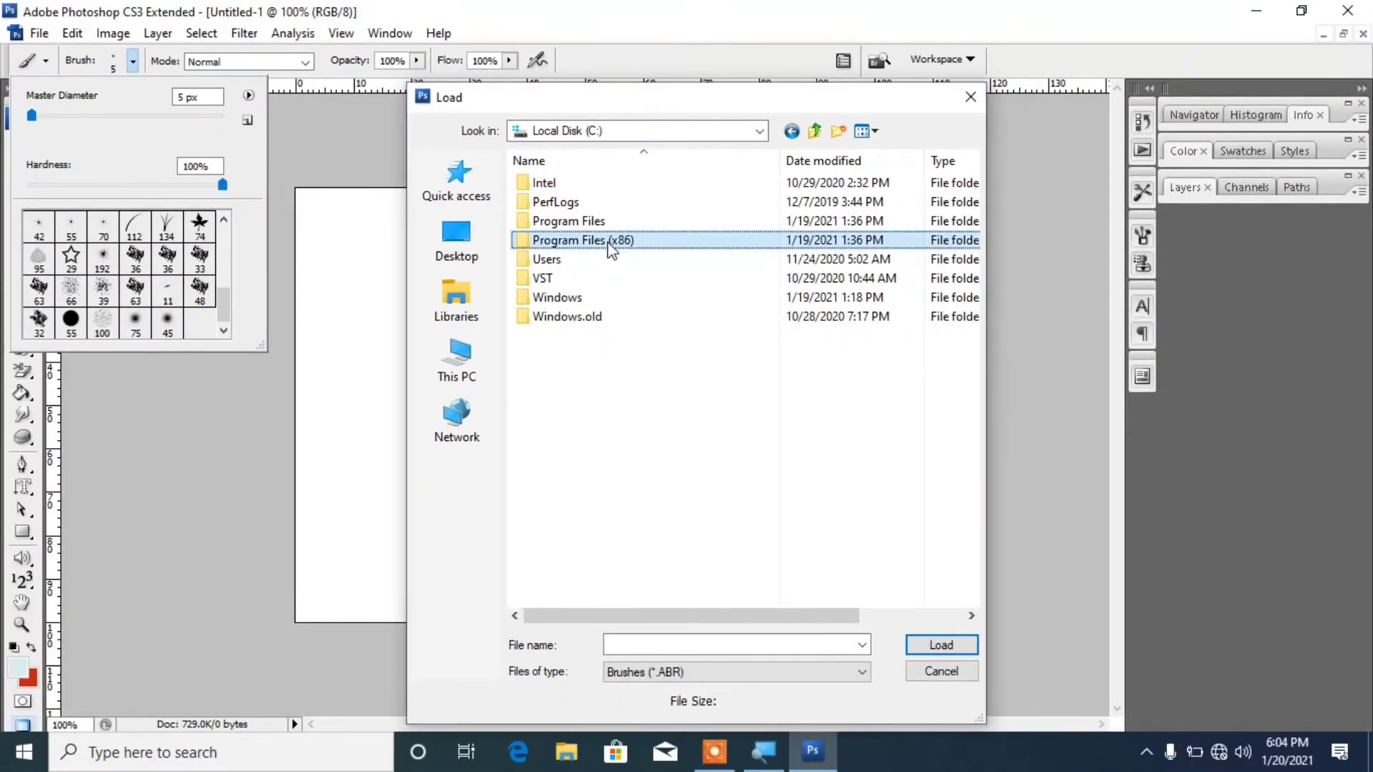
double_click(574, 202)
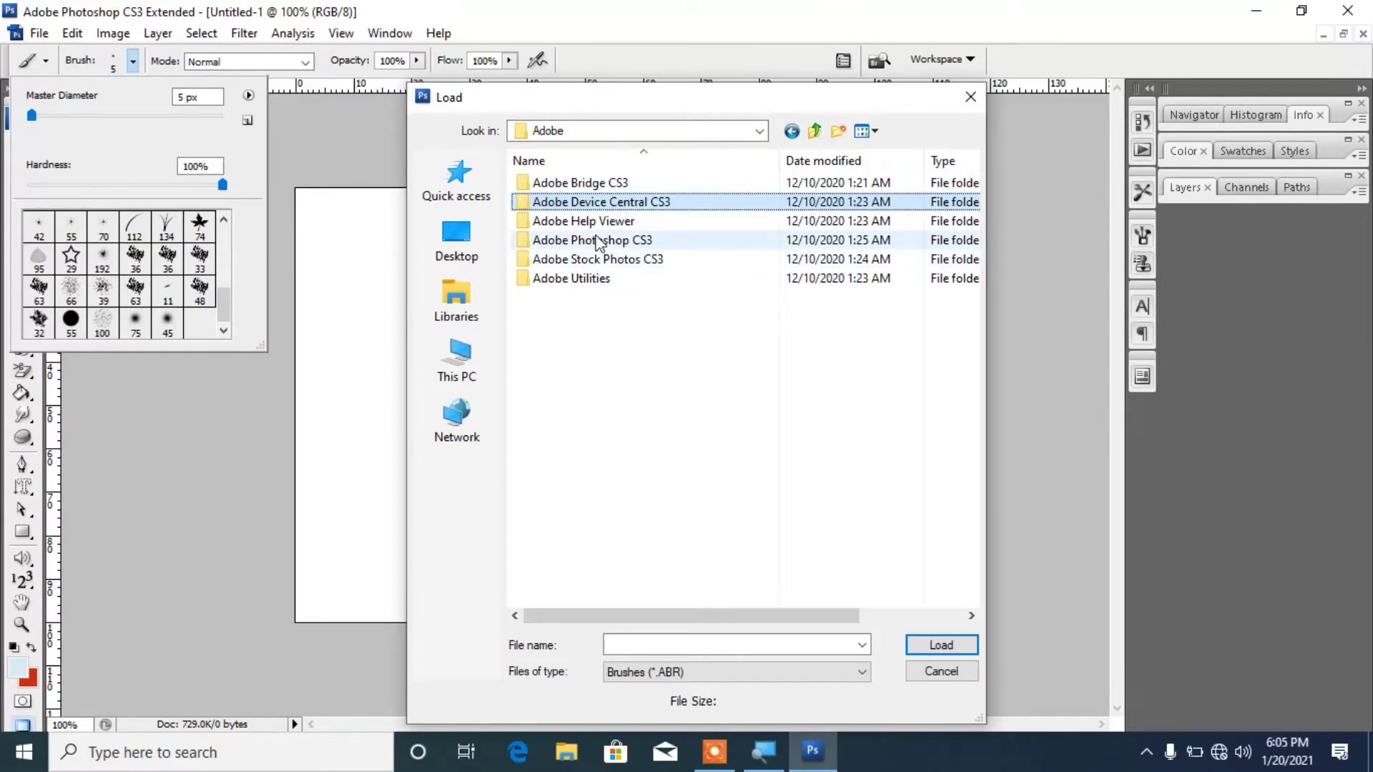
left_click(615, 241)
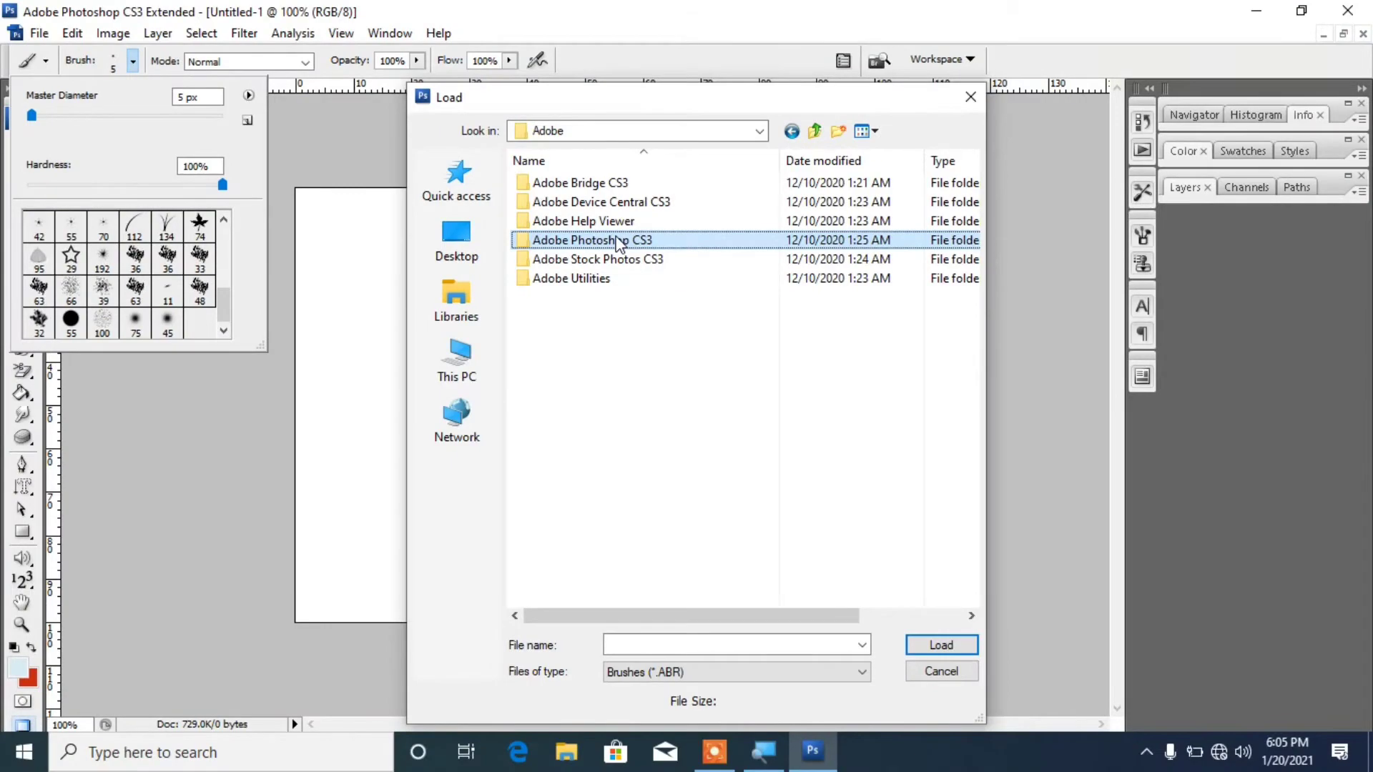
double_click(619, 241)
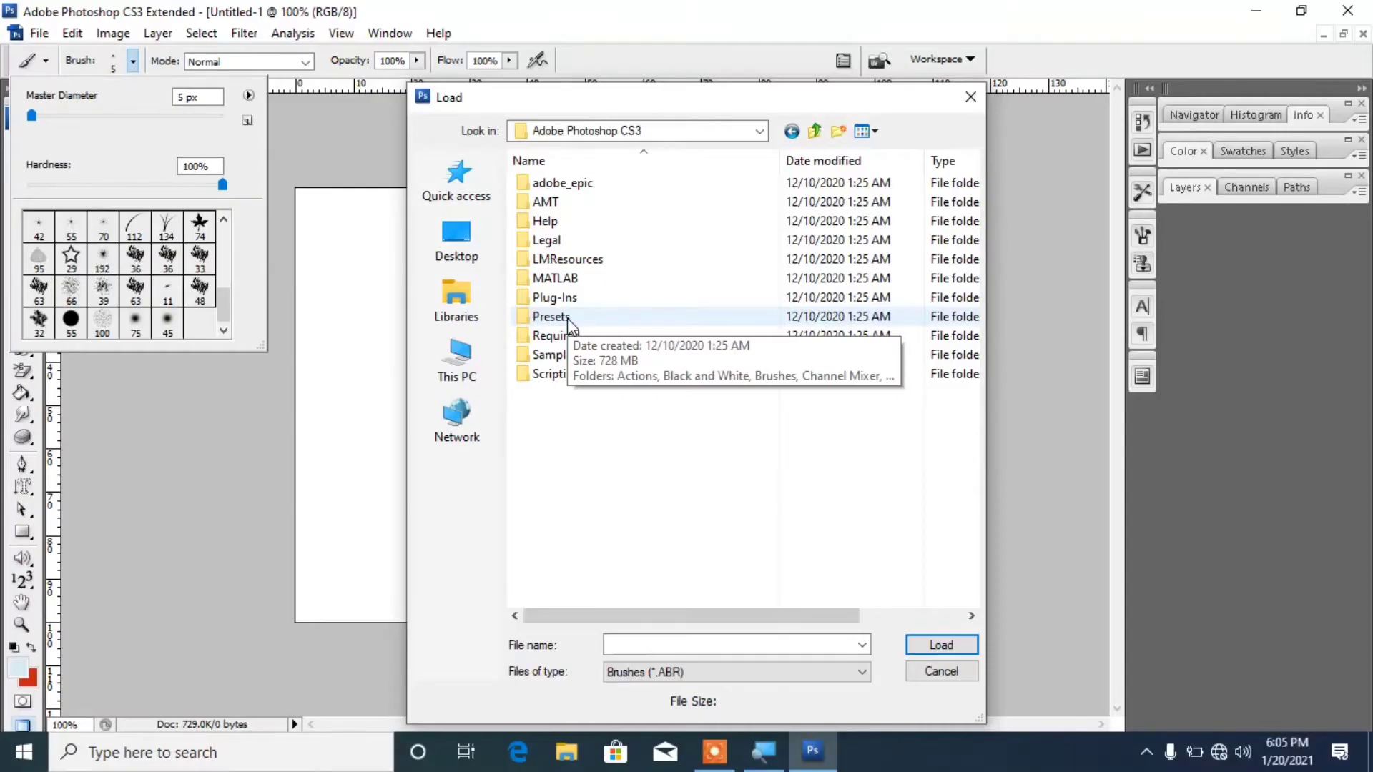
double_click(551, 317)
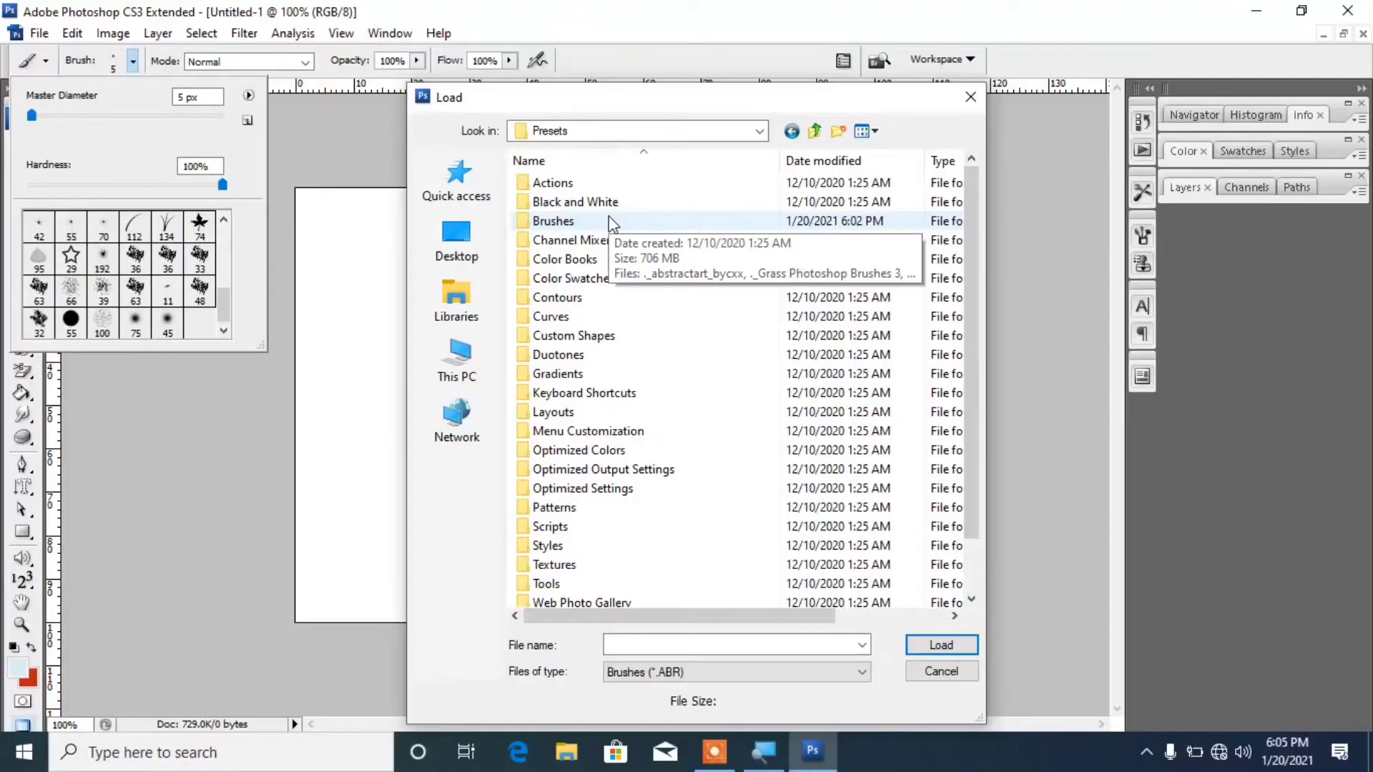
double_click(610, 221)
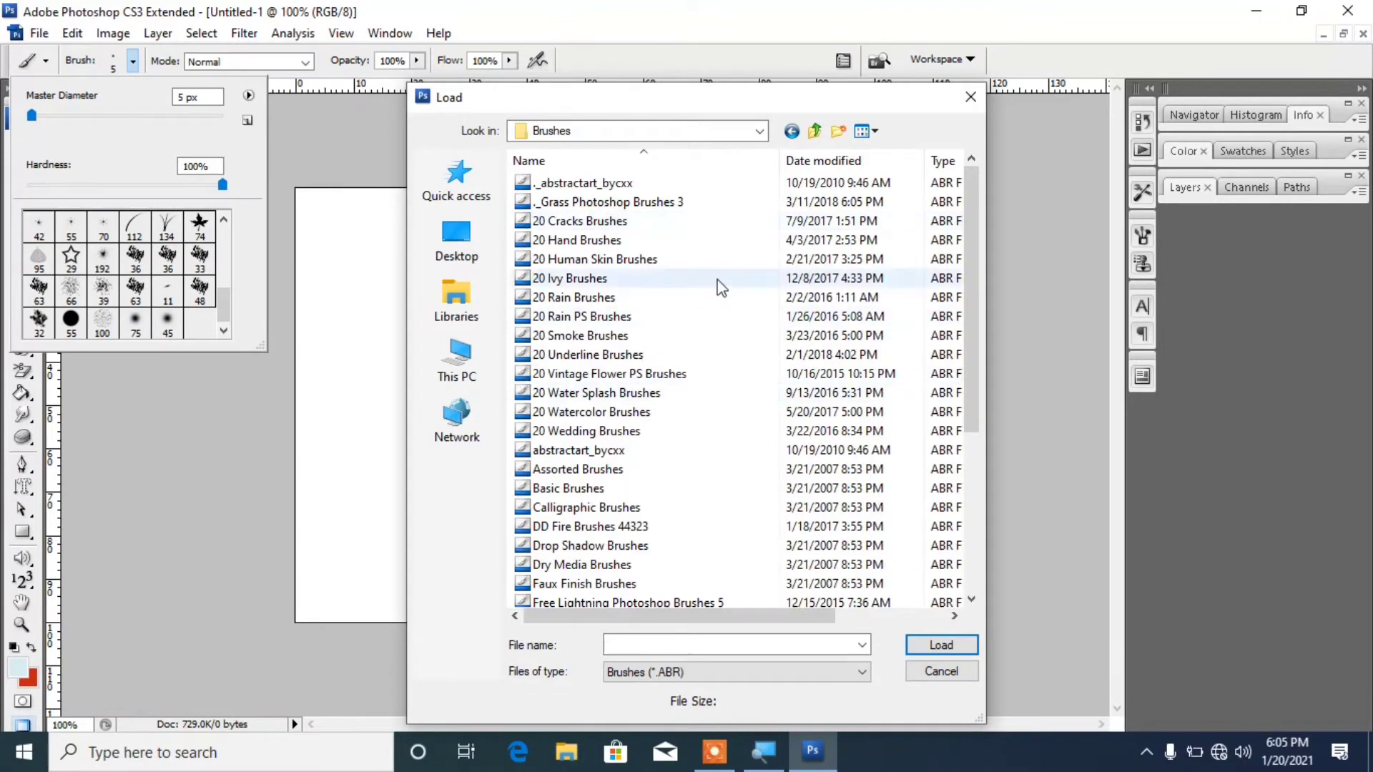
double_click(596, 241)
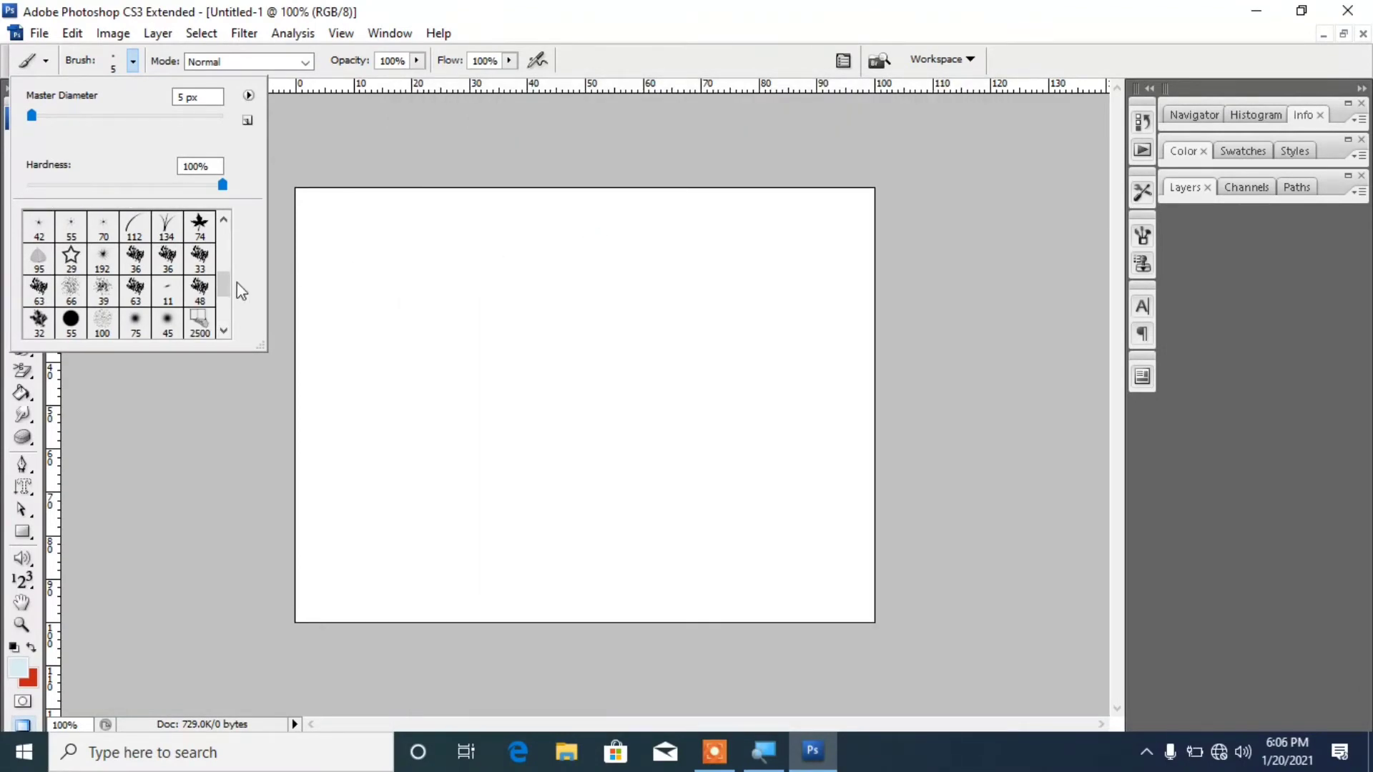
left_click_drag(226, 290, 226, 323)
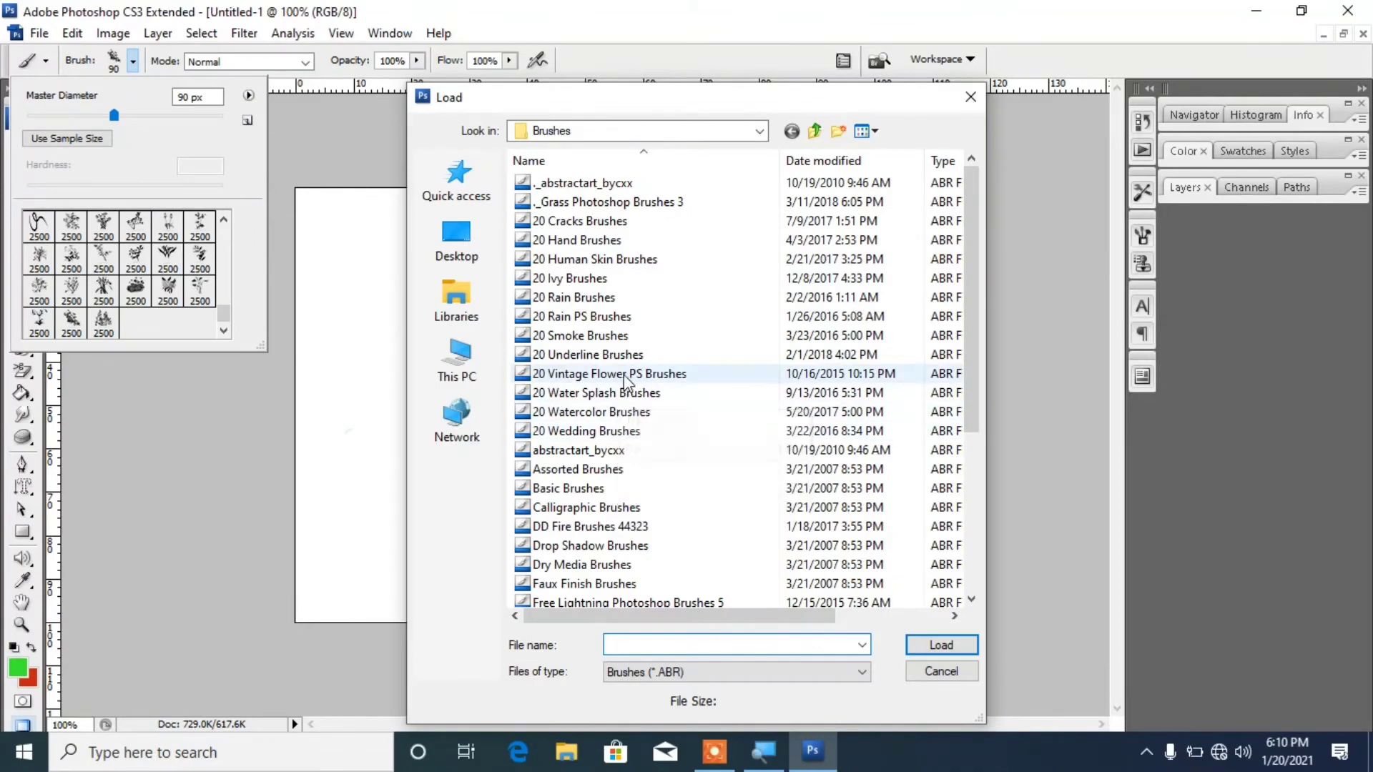
Load 20 Vintage Flower PS Brushes and choose its last brush with a master diameter of 98 px
double_click(626, 375)
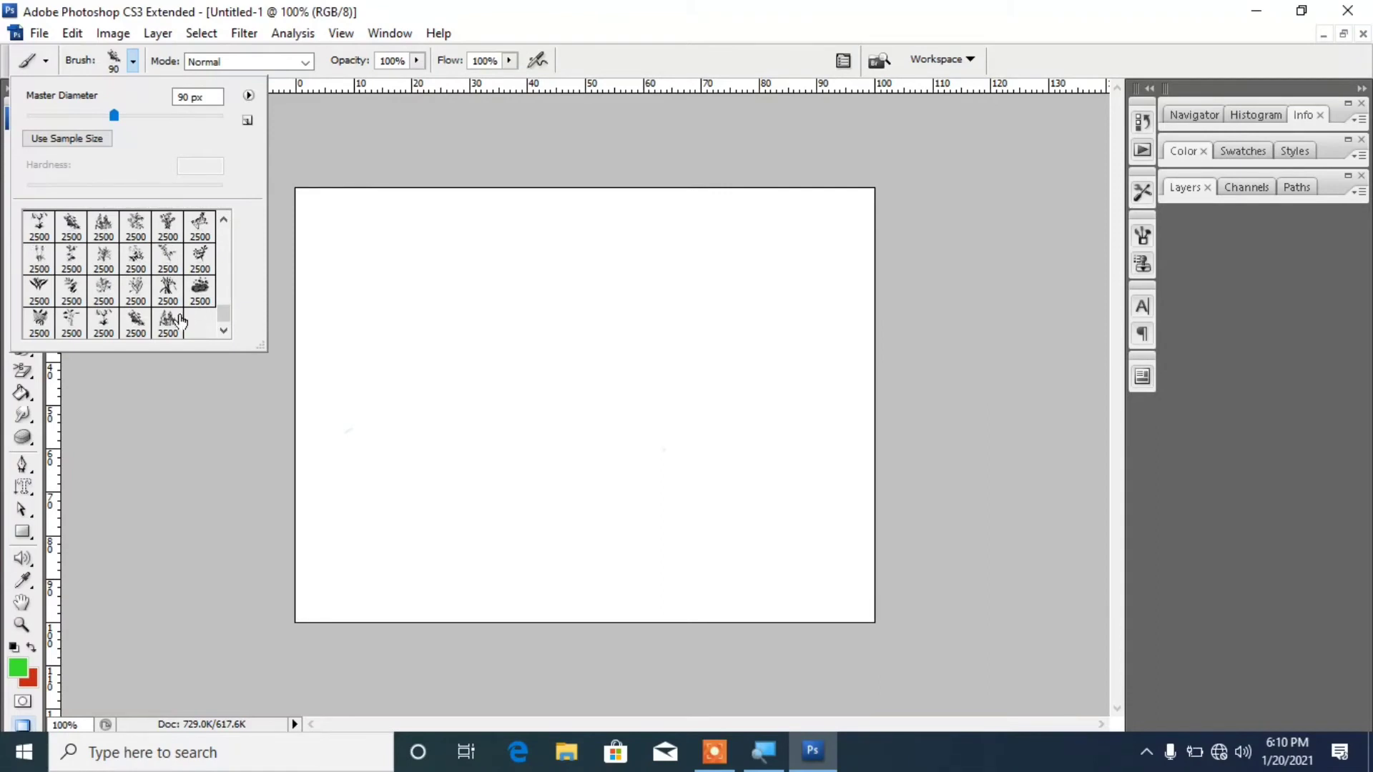
left_click(162, 331)
left_click_drag(218, 115, 123, 138)
Paint green plants with the 98 px flower brush in several places across the canvas
left_click(394, 315)
left_click(479, 363)
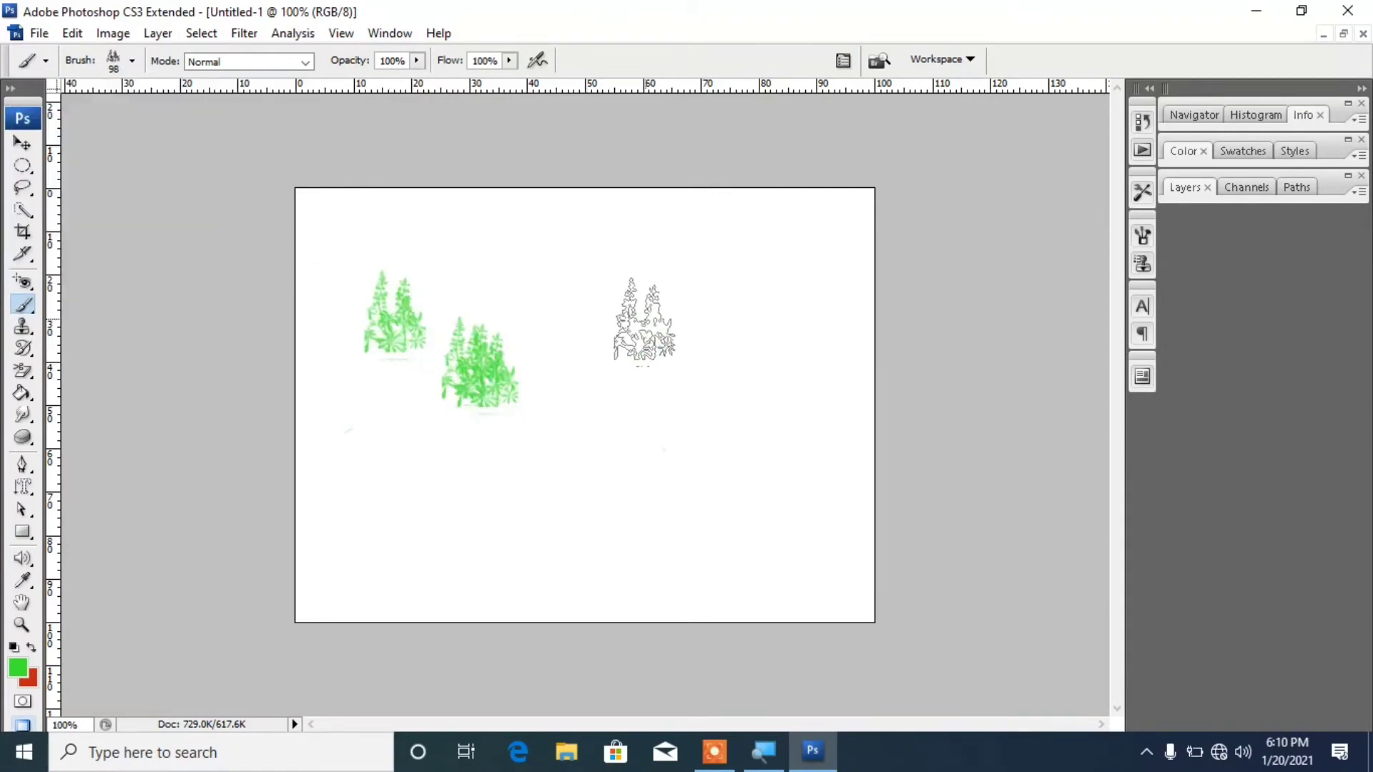
left_click_drag(643, 315, 740, 447)
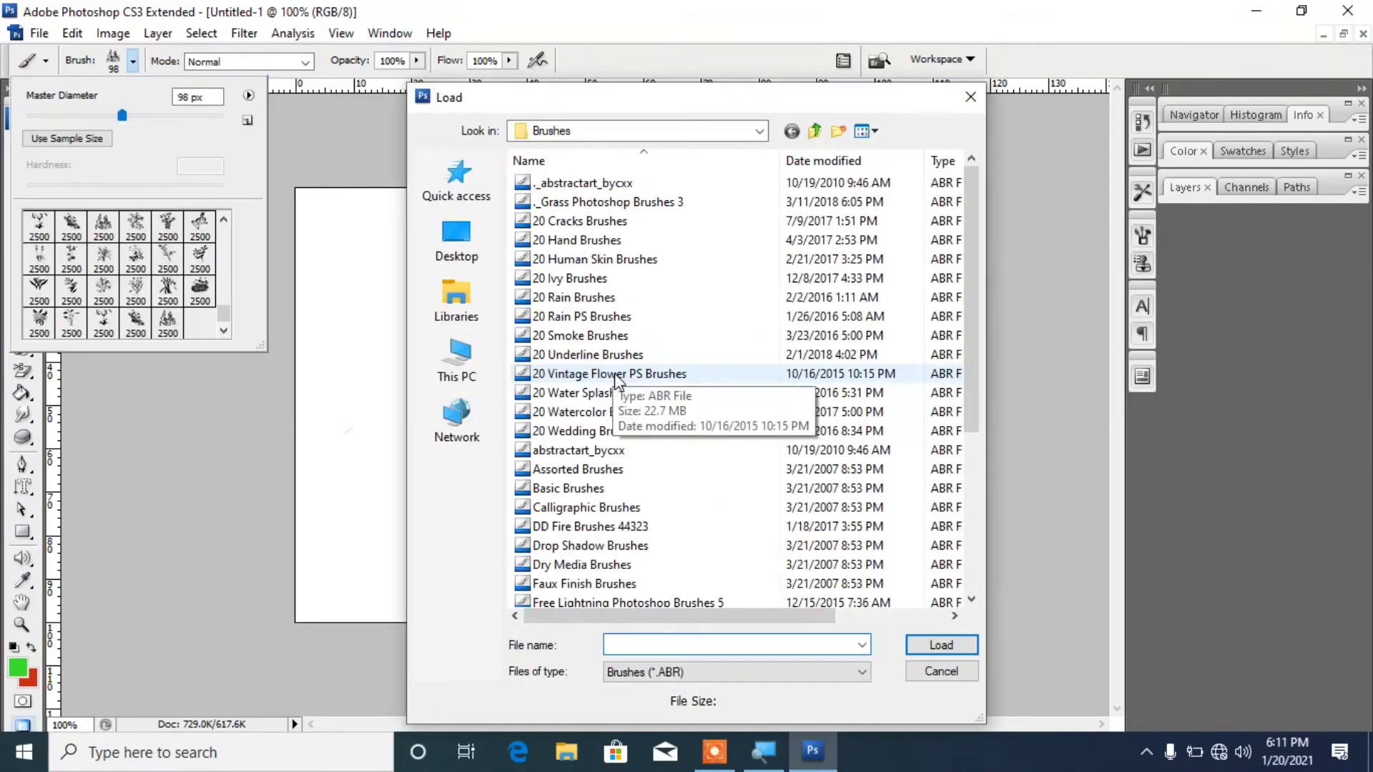
Load 20 Vintage Flower PS Brushes again and choose the drooping flower brush with a master diameter of 72 px
left_click(615, 374)
double_click(617, 376)
left_click(168, 291)
left_click_drag(218, 117, 99, 139)
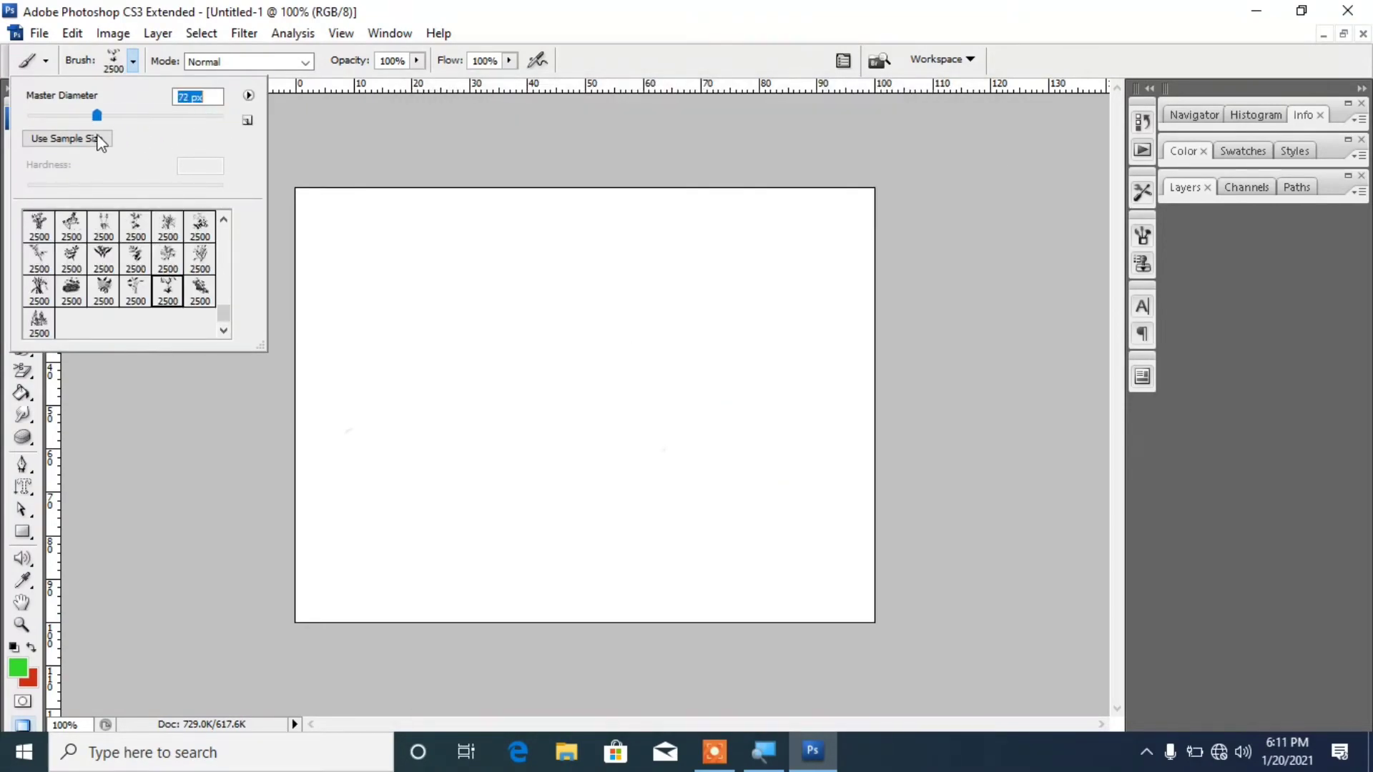
Stamp the 72 px drooping flower in green at three spots on the canvas, and reopen the brush picker
left_click(377, 293)
left_click(518, 308)
left_click(412, 421)
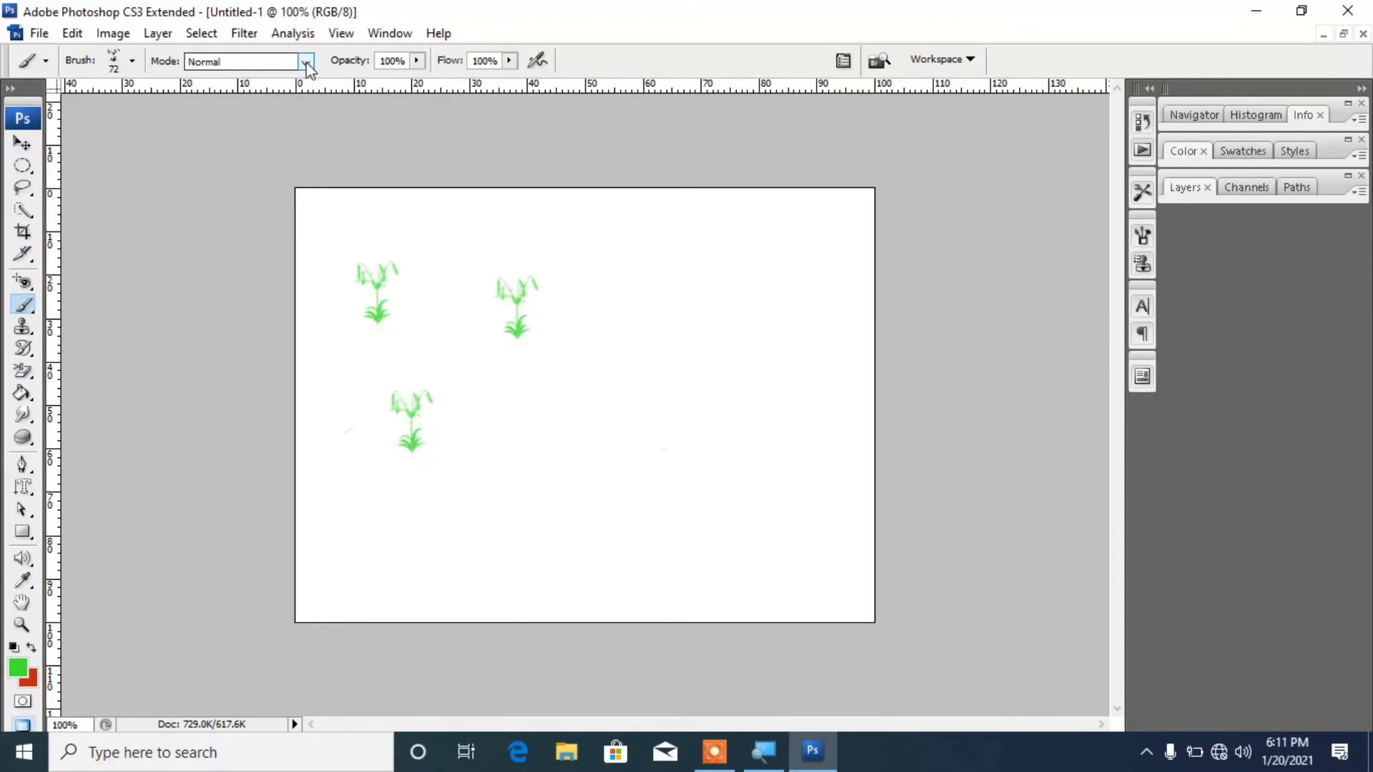
left_click(133, 62)
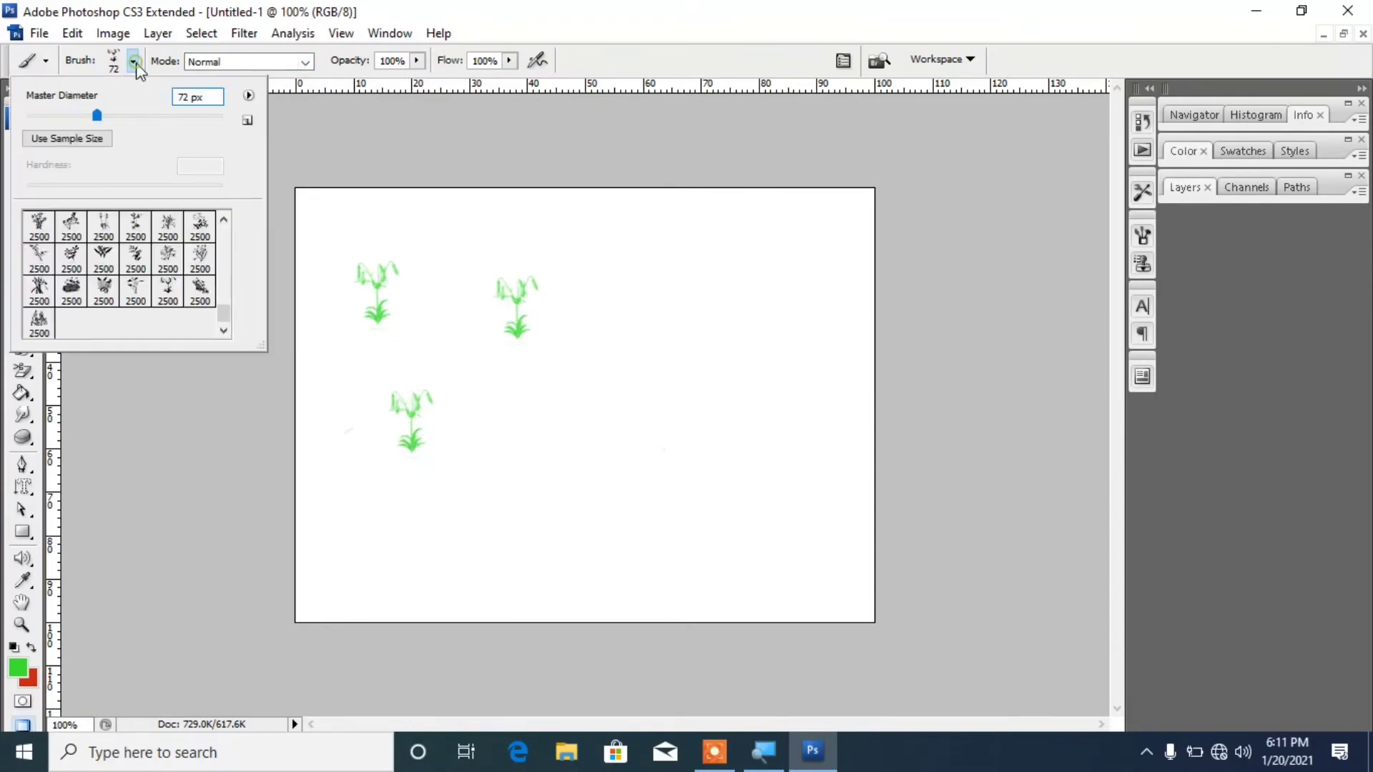
Load the 20 Water Splash Brushes file into the brush presets
left_click(248, 95)
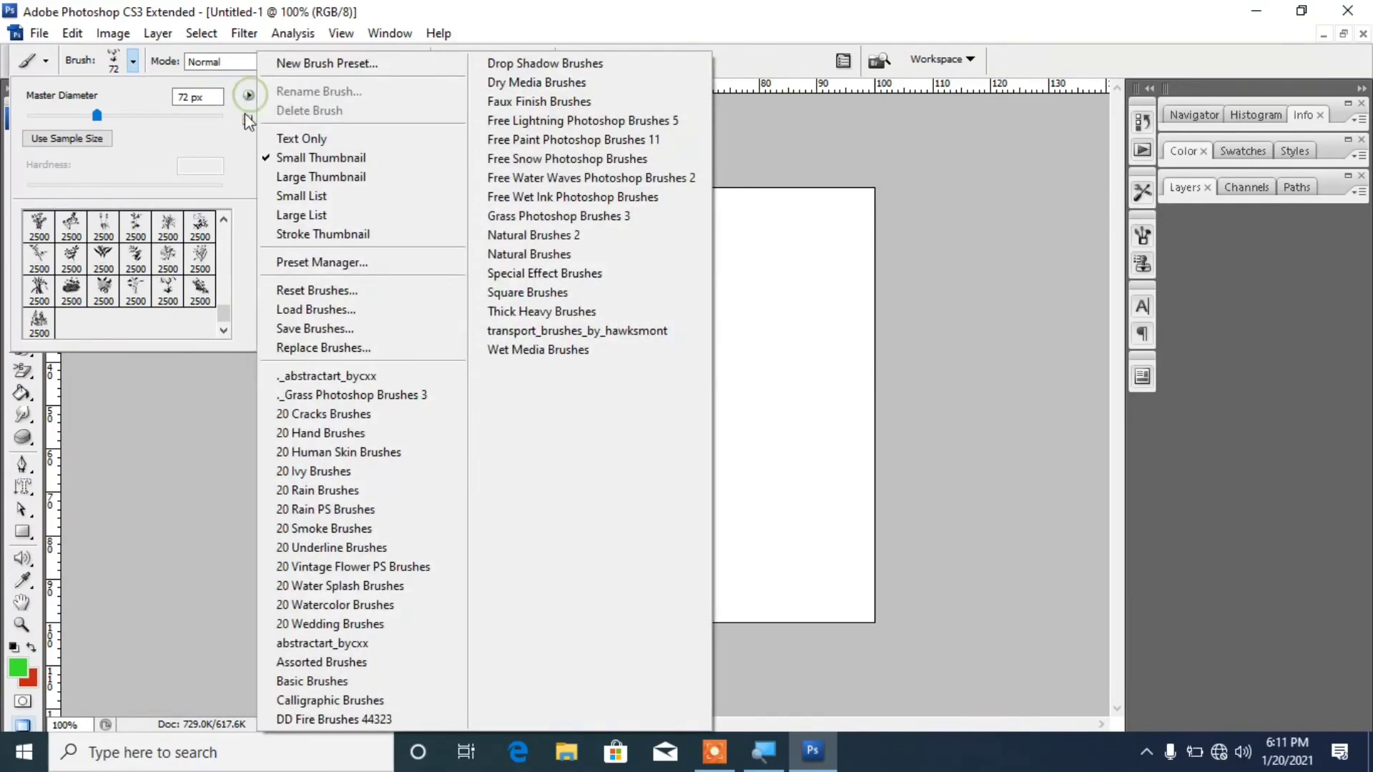
left_click(293, 315)
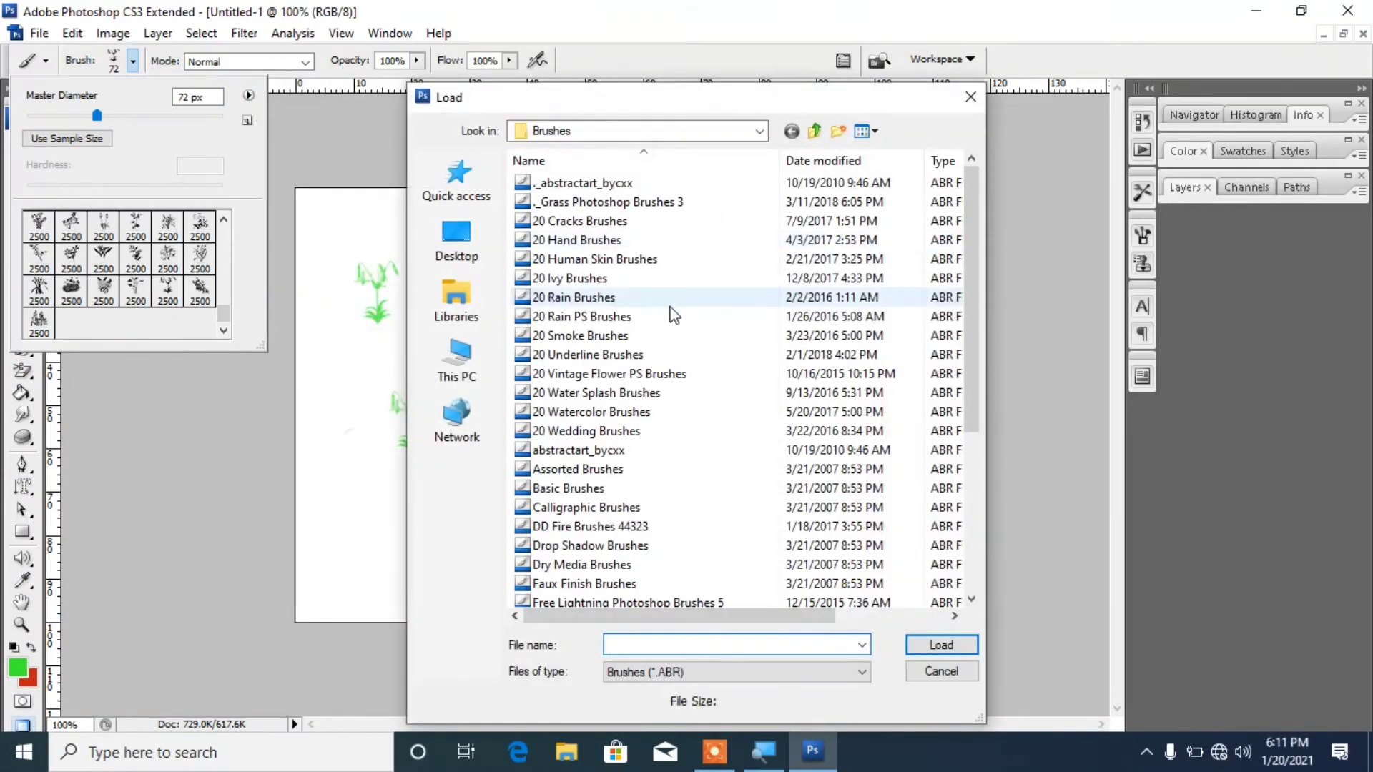
double_click(629, 386)
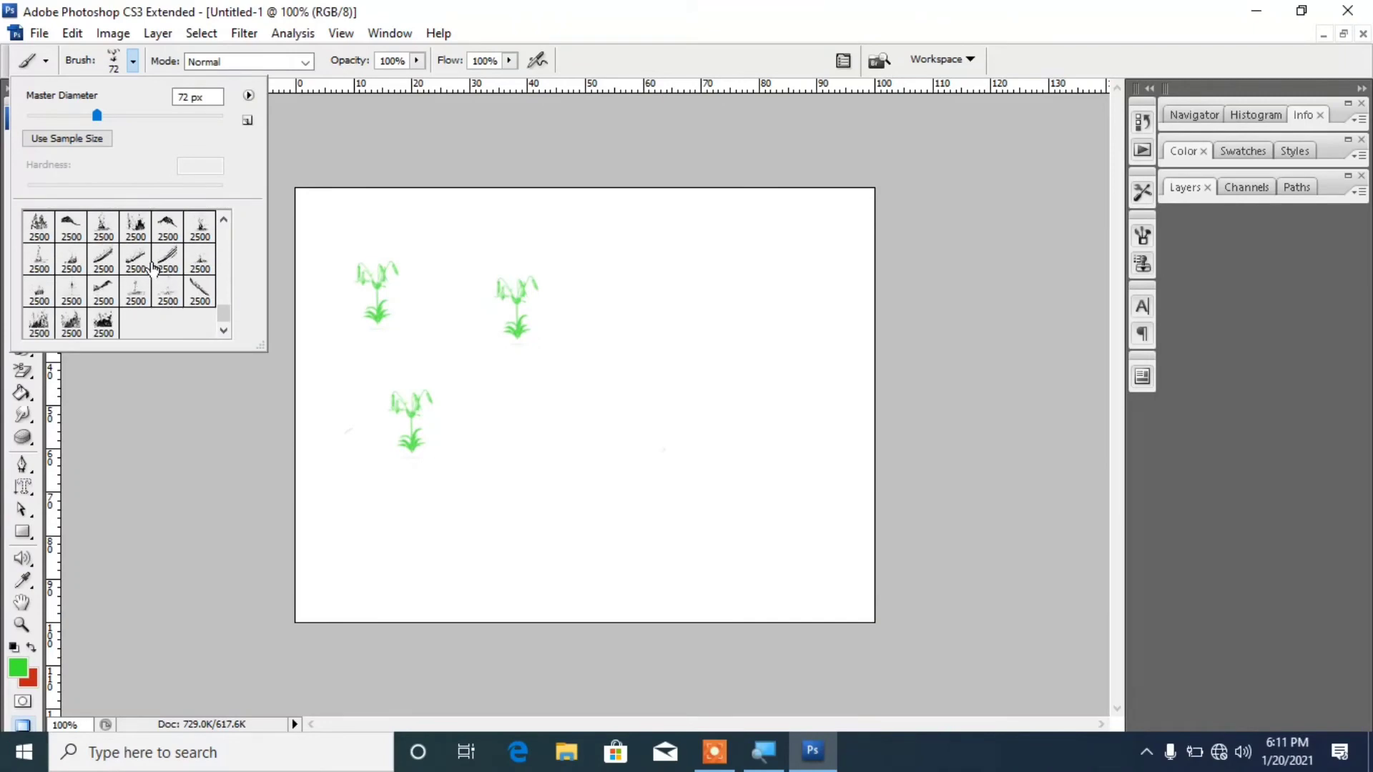
Choose a diagonal water splash brush, reduce its master diameter and paint with it in green on the canvas
left_click(162, 261)
left_click_drag(219, 115, 188, 132)
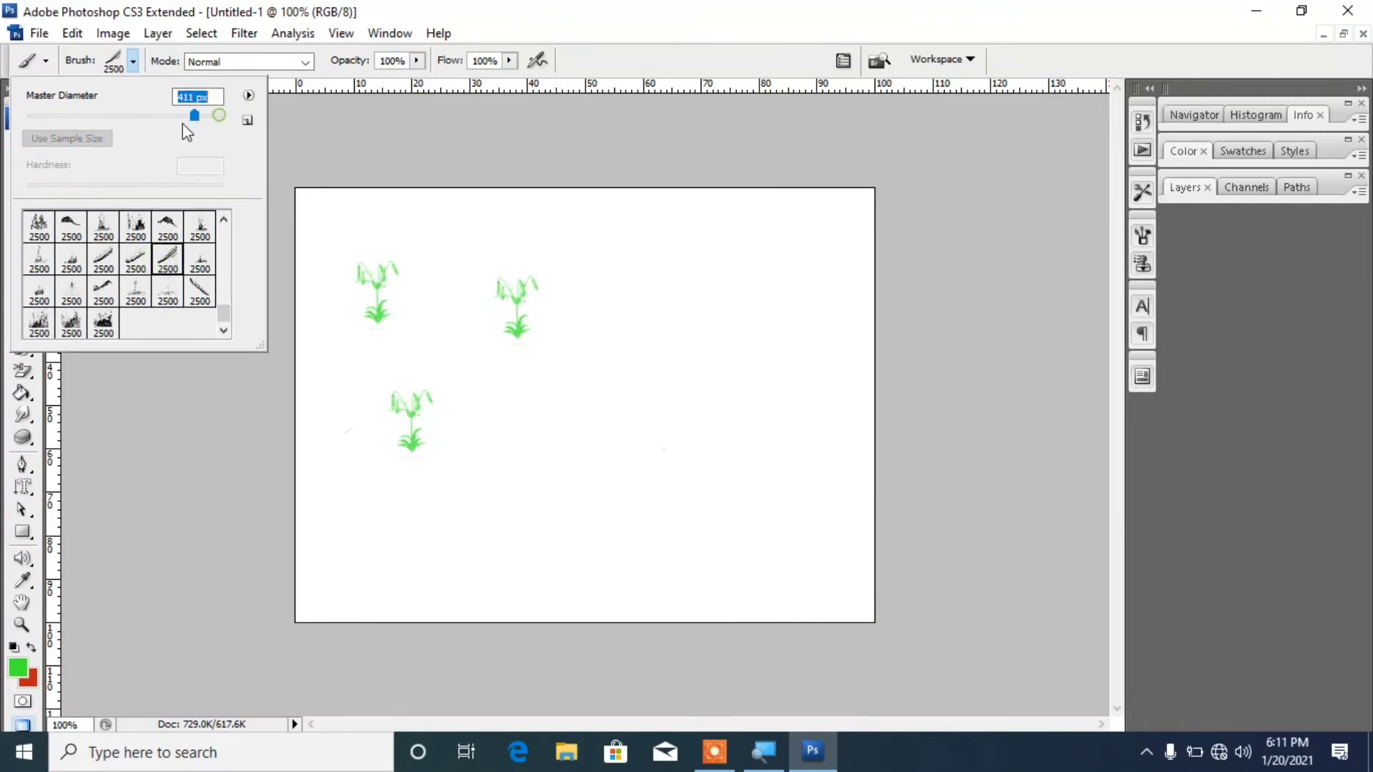
left_click_drag(694, 268, 723, 357)
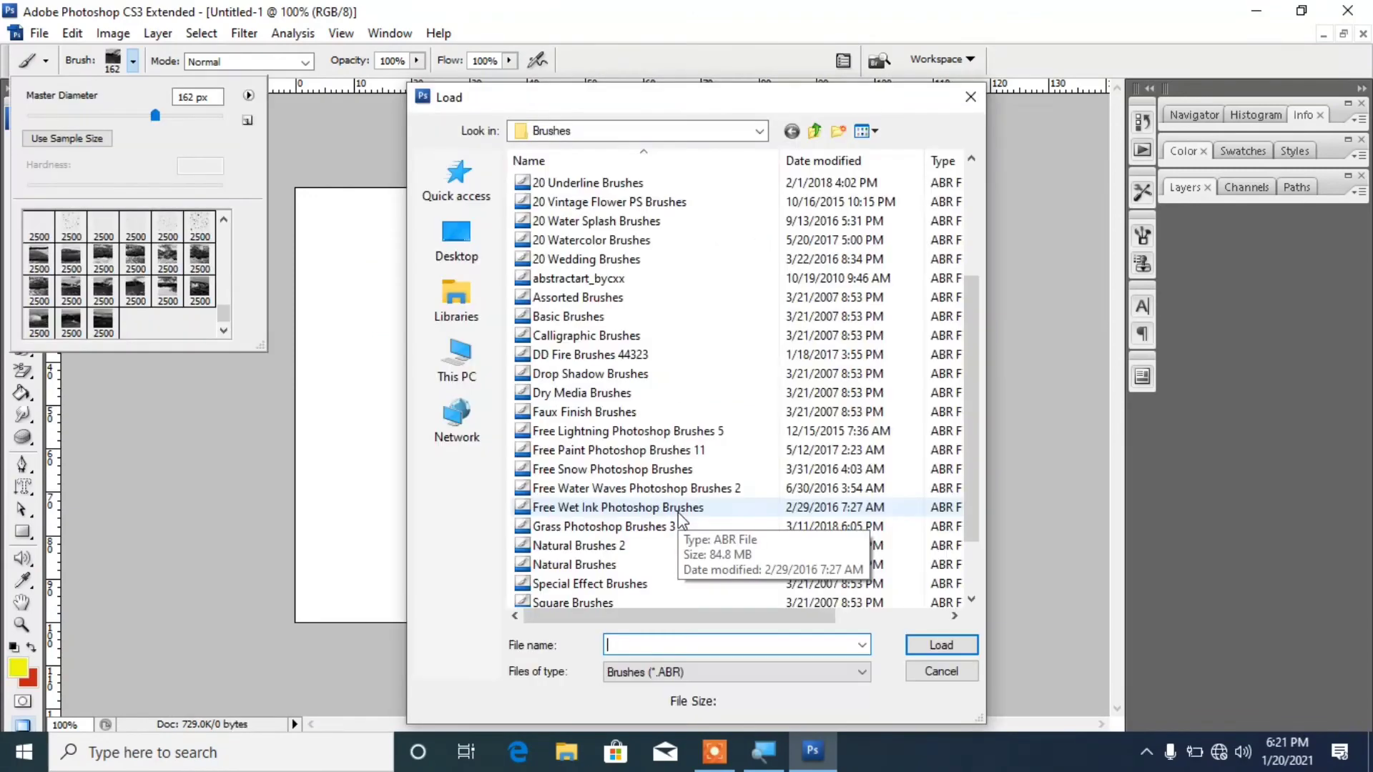
Load Grass Photoshop Brushes 3 and choose its first grass brush
double_click(679, 527)
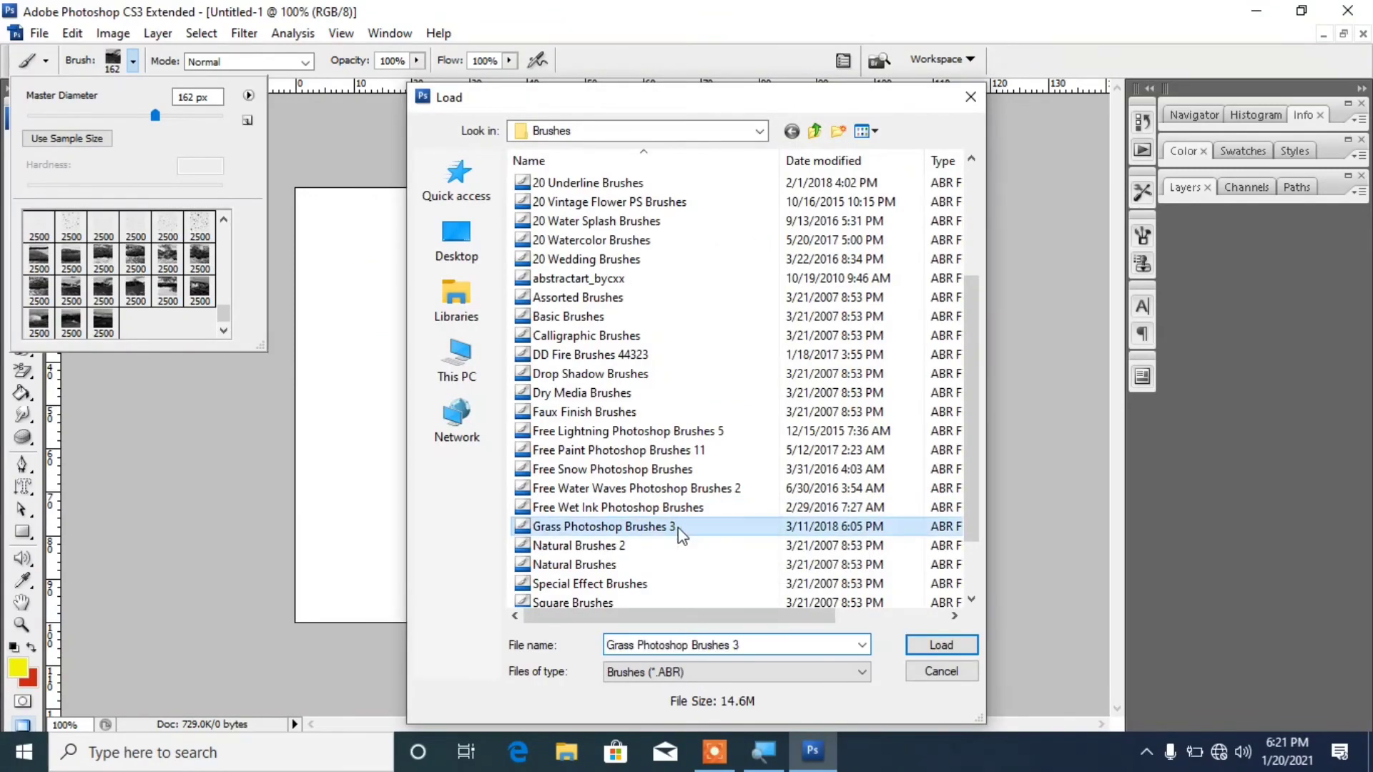
scroll(176, 272, "down", 2)
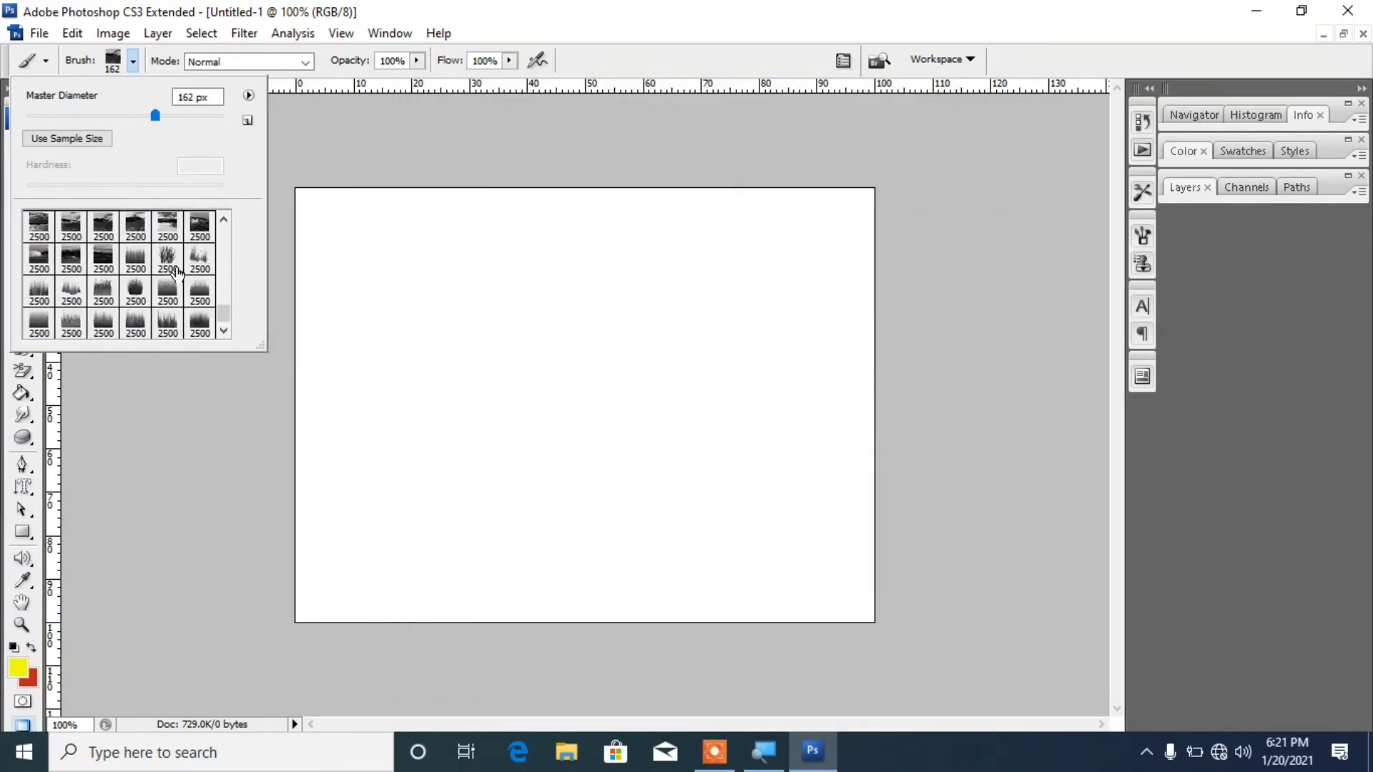
left_click(135, 259)
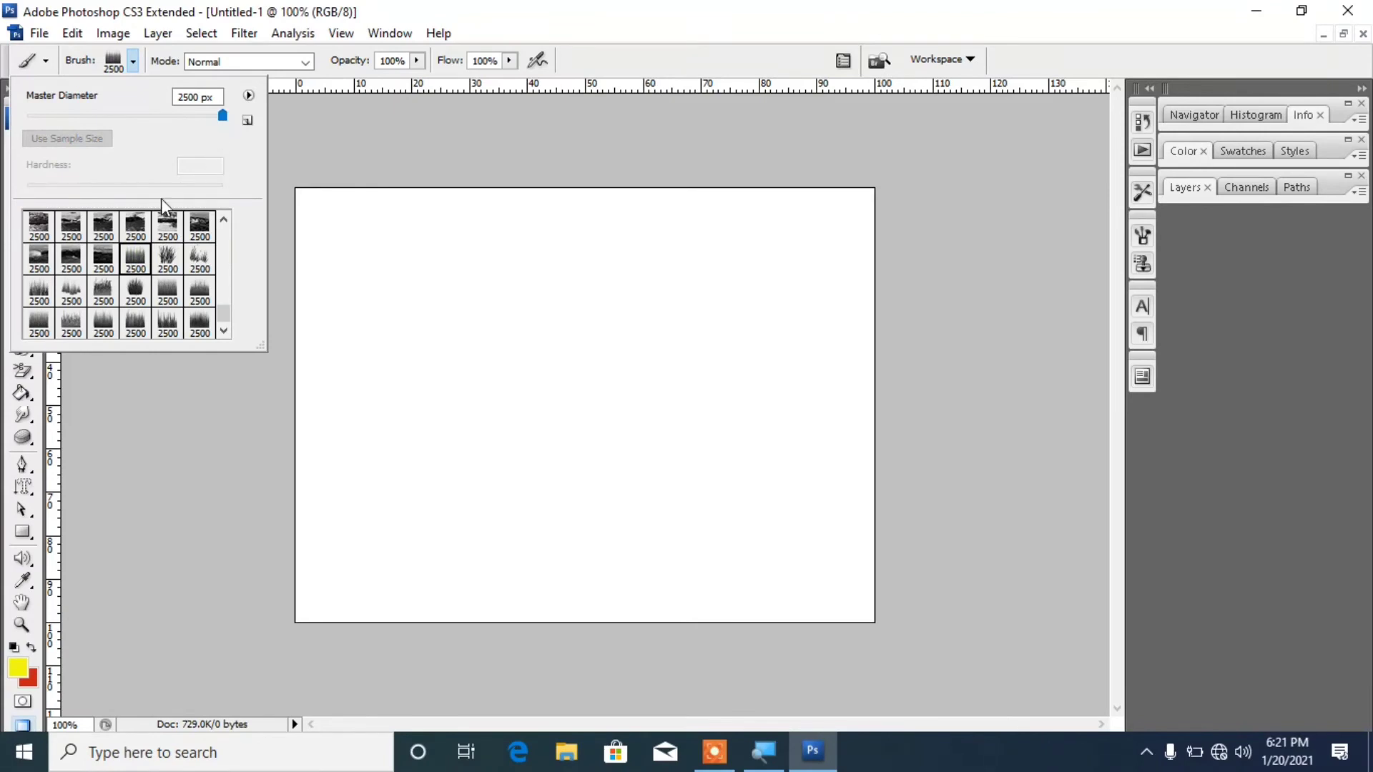
Set the foreground color to bright green, hex 2af30a
left_click(19, 668)
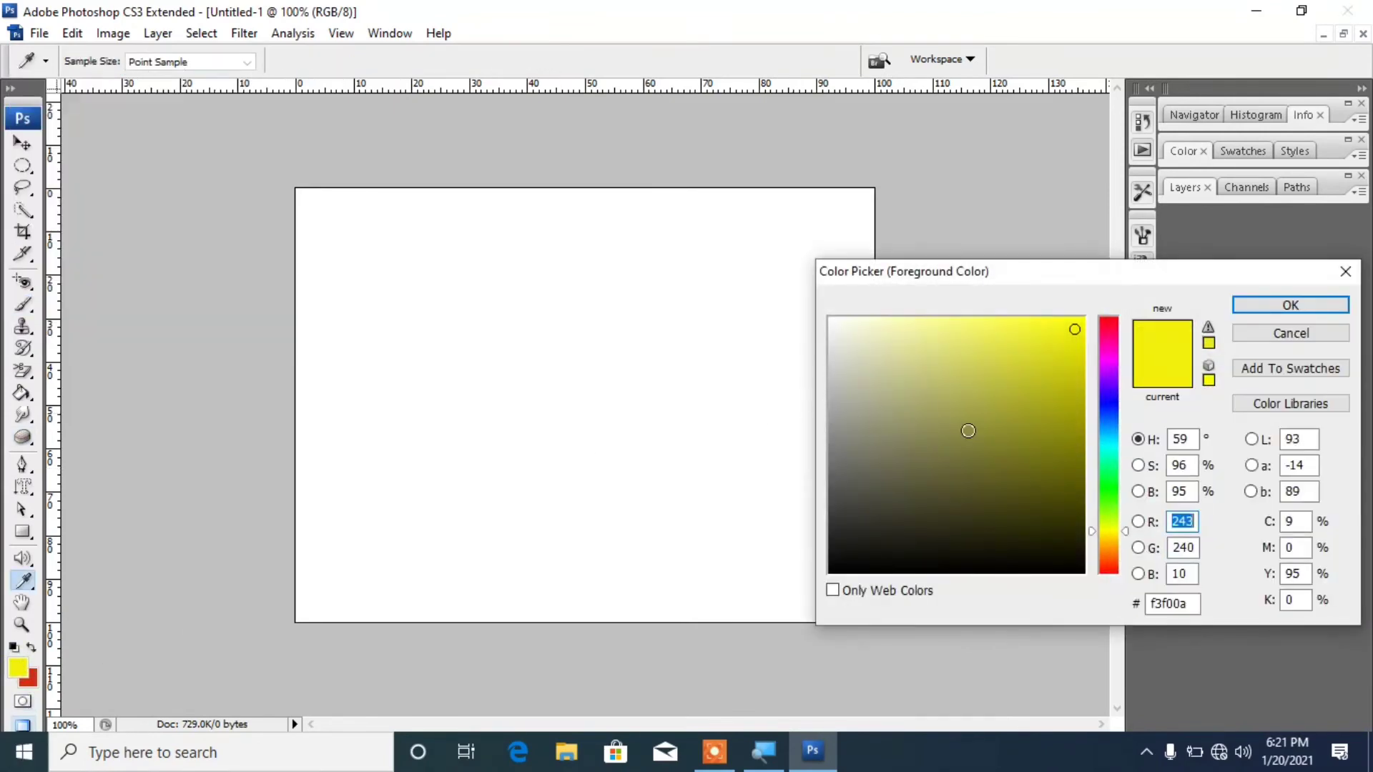
left_click(1110, 500)
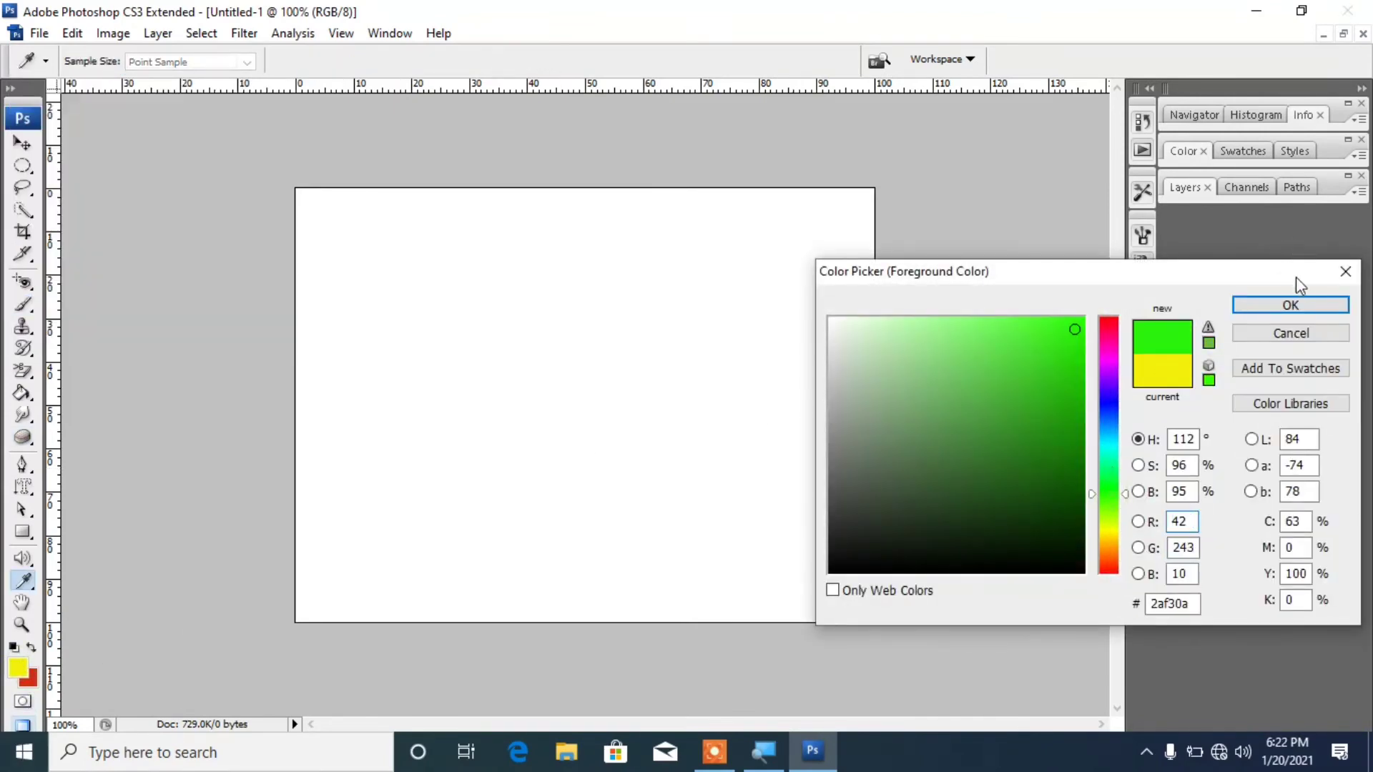
left_click(1291, 305)
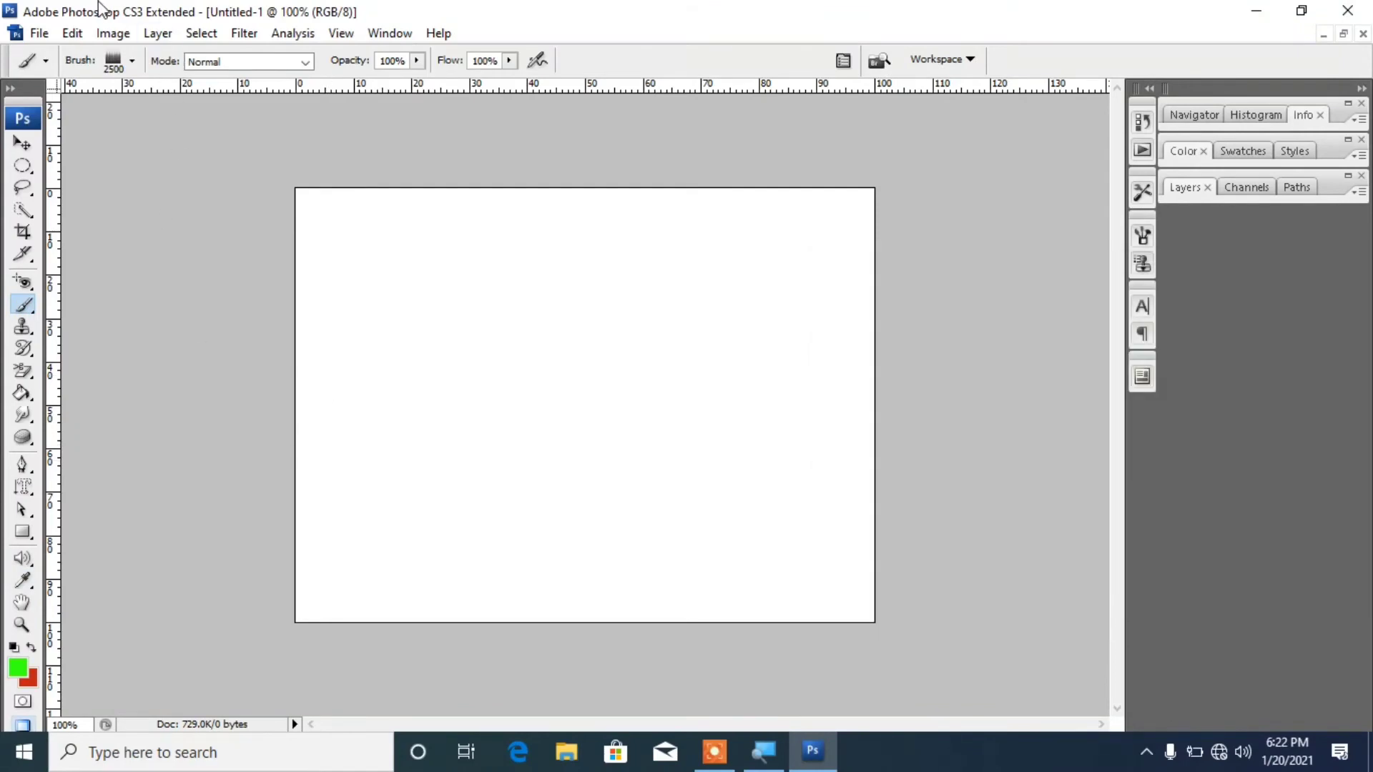
Set the grass brush's master diameter to 195 px, paint a green grass strip across the canvas and stamp more grass above it
left_click(133, 61)
left_click_drag(222, 116, 179, 116)
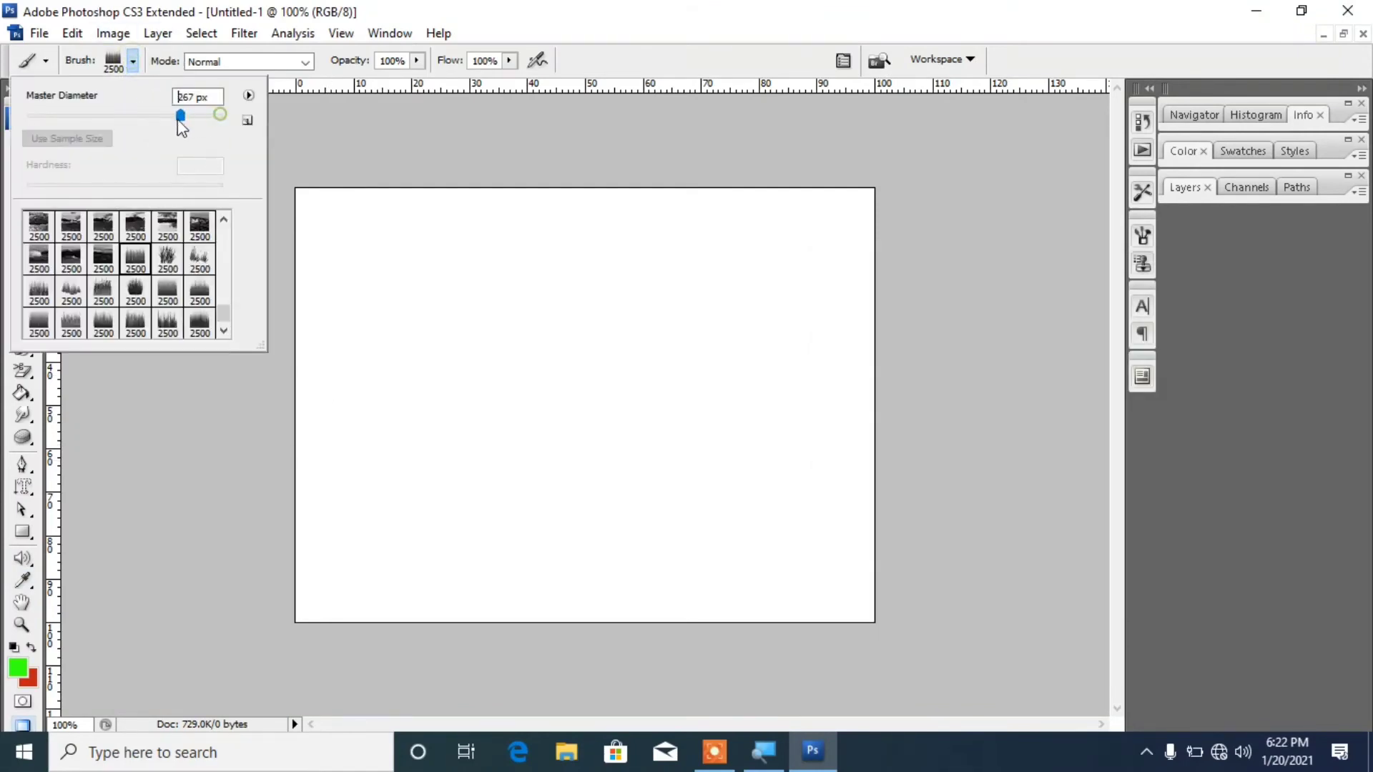
left_click_drag(344, 402, 735, 464)
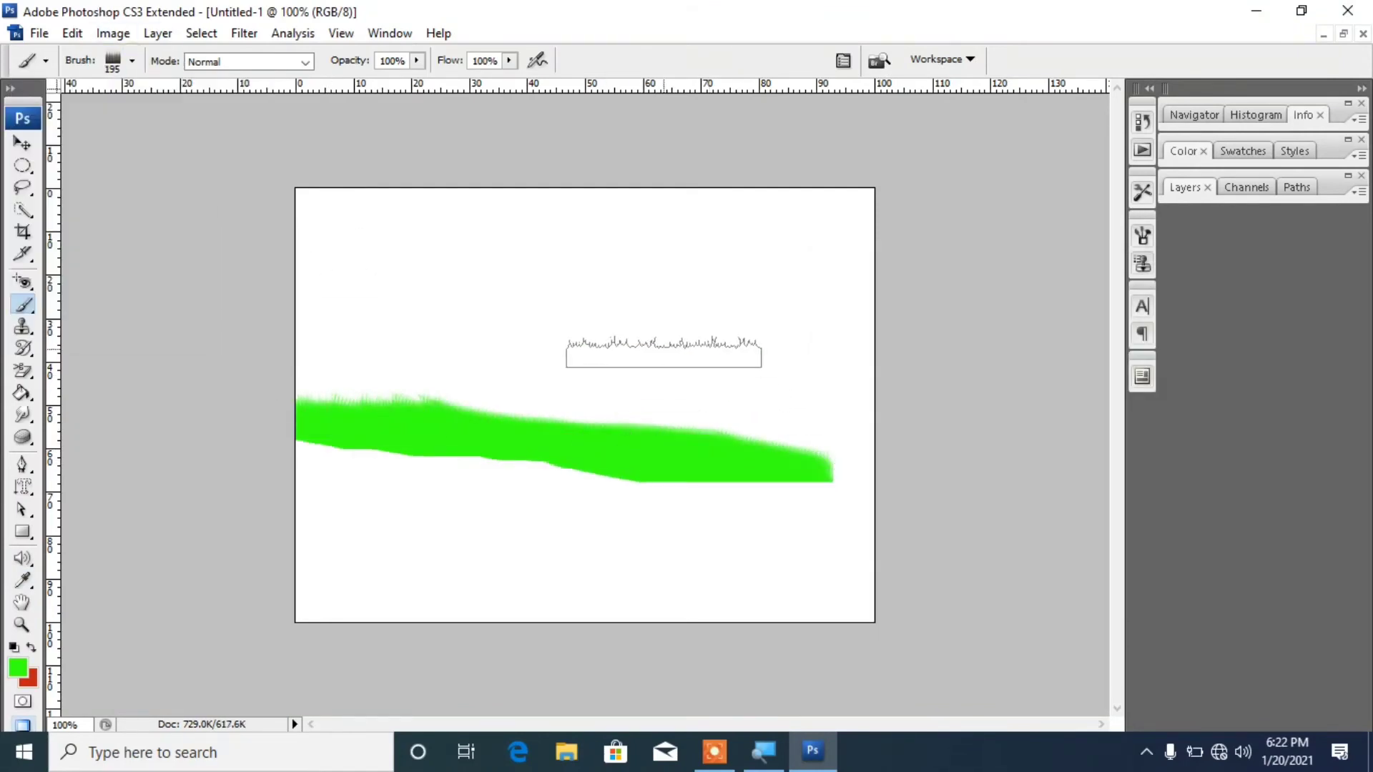
left_click(665, 352)
left_click(687, 311)
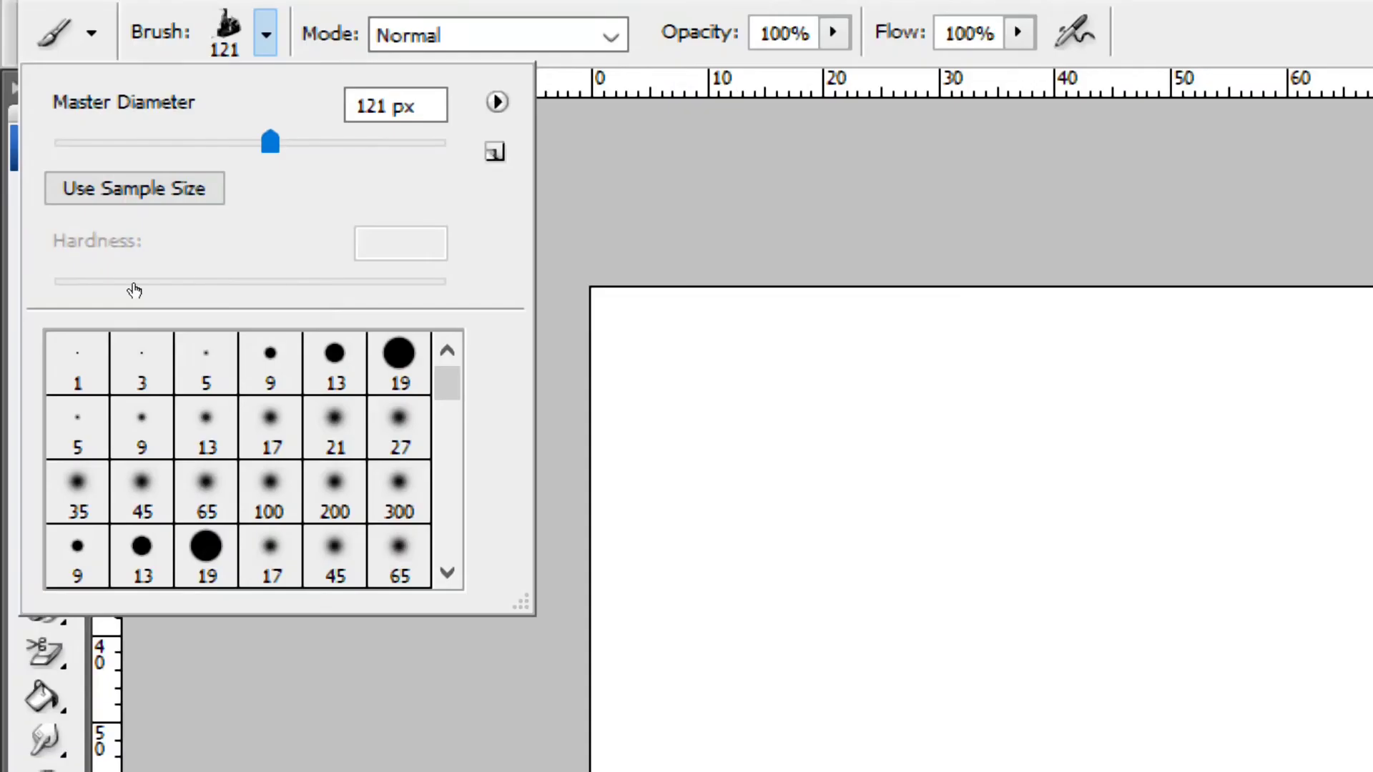
Look through the available brush presets, starting from the basic round brushes
scroll(69, 192, "down", 3)
scroll(146, 291, "up", 2)
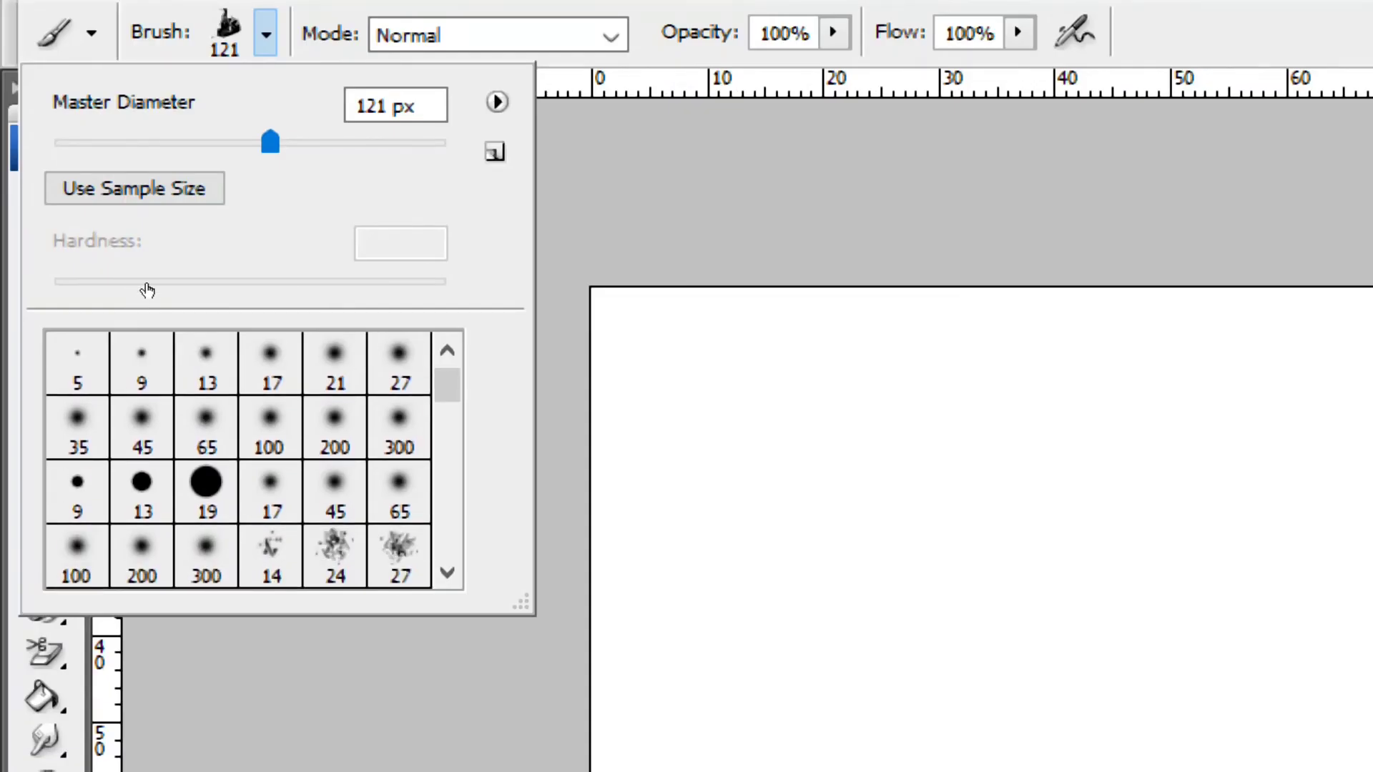
scroll(143, 290, "down", 2)
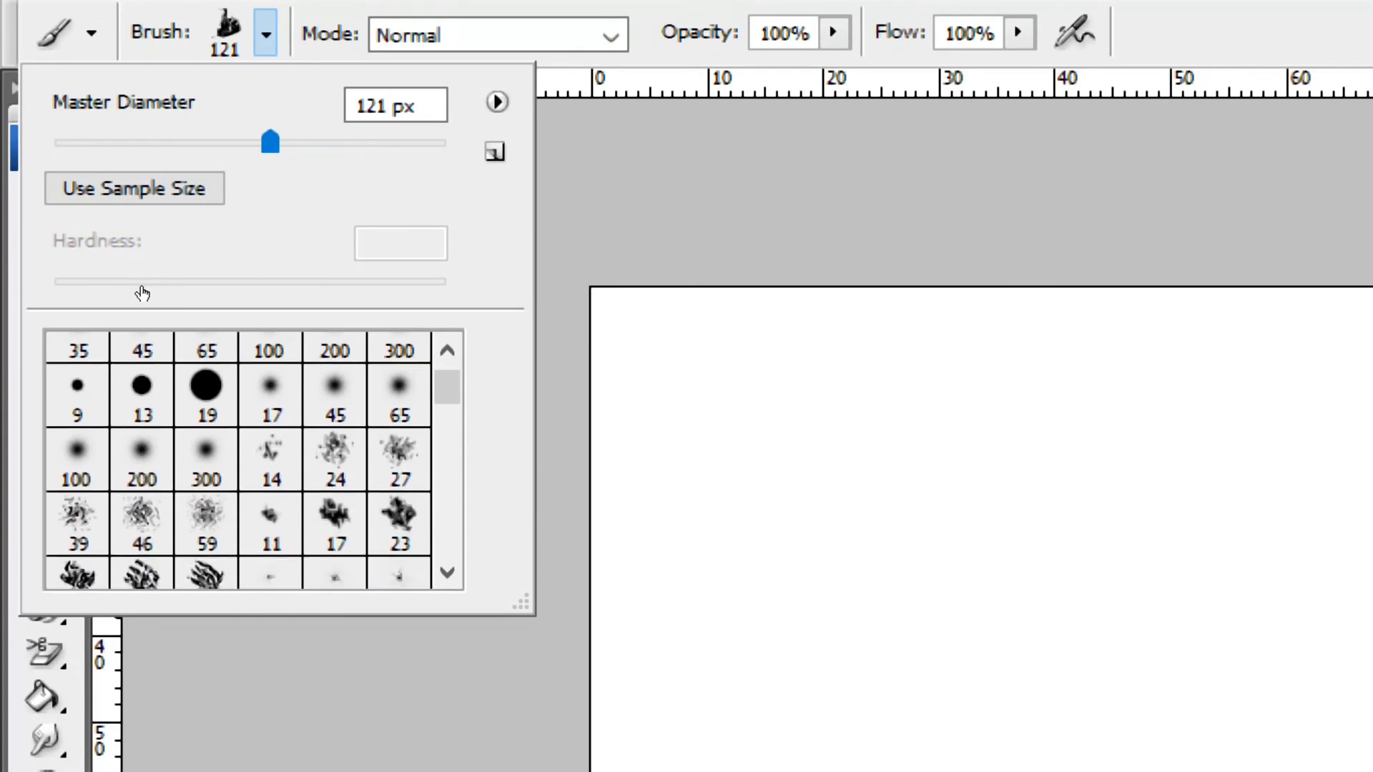
scroll(119, 319, "down", 3)
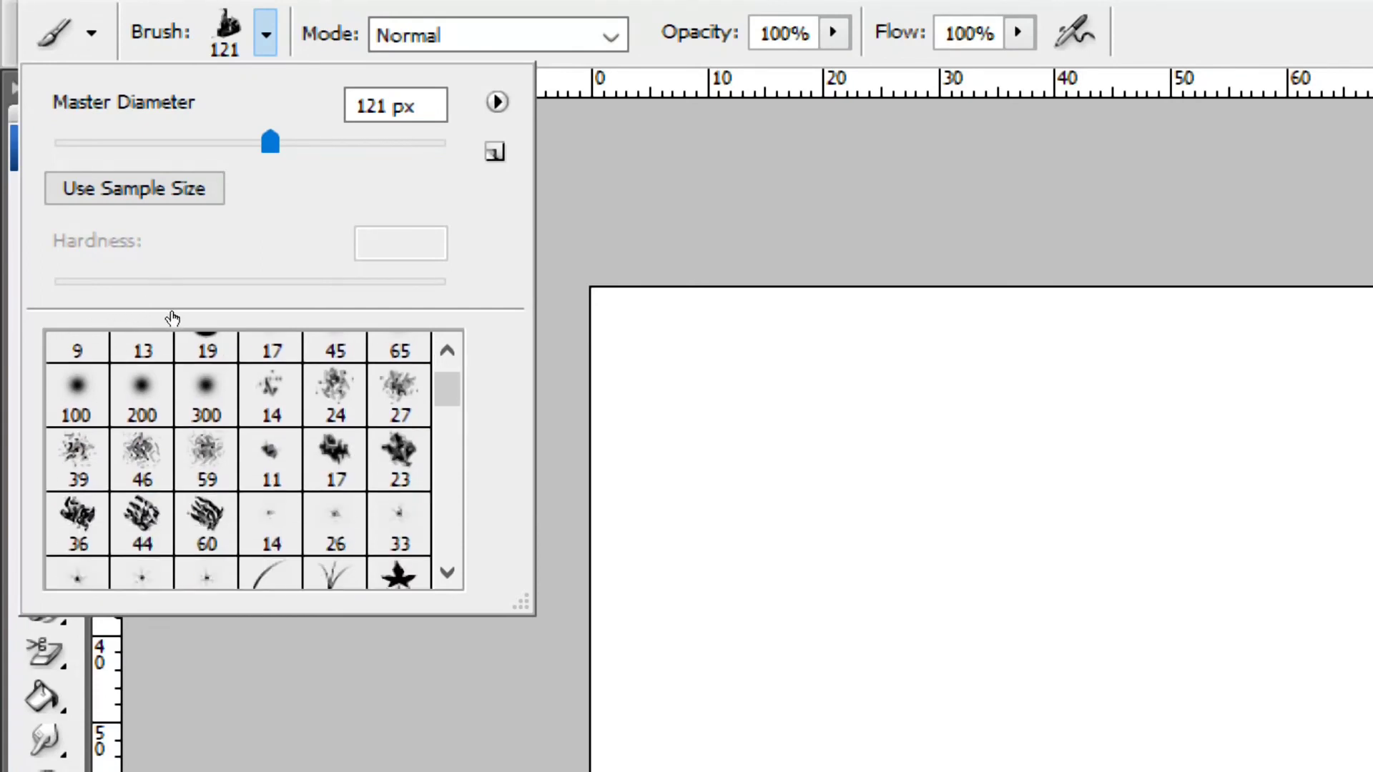
scroll(160, 309, "down", 2)
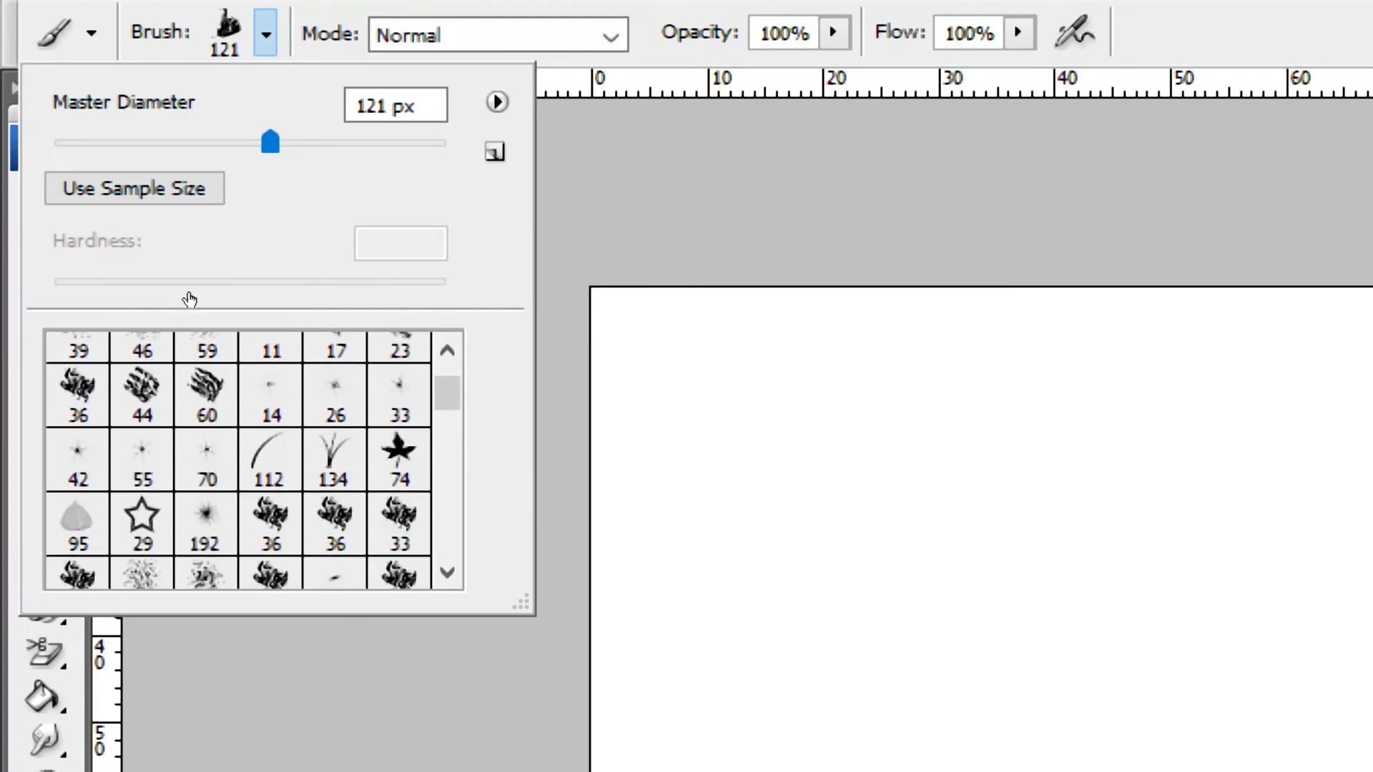